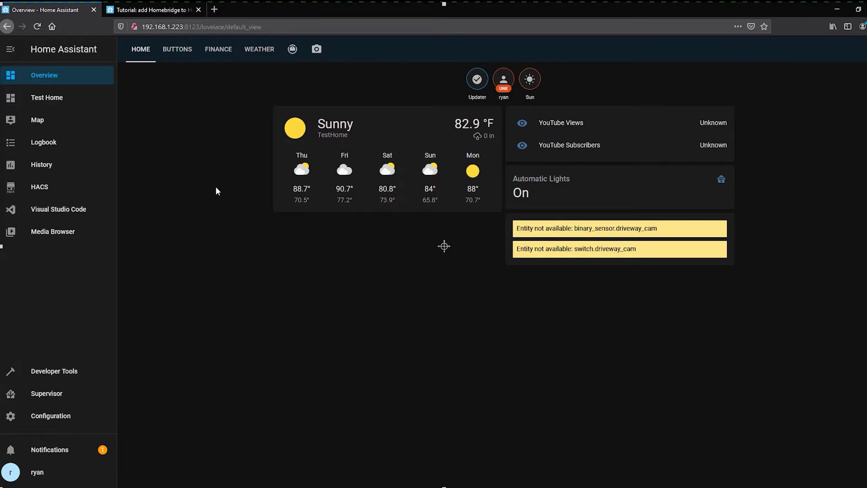
Find the Portainer add-on in the Add-on Store by searching 'PORT' and open it
left_click(45, 401)
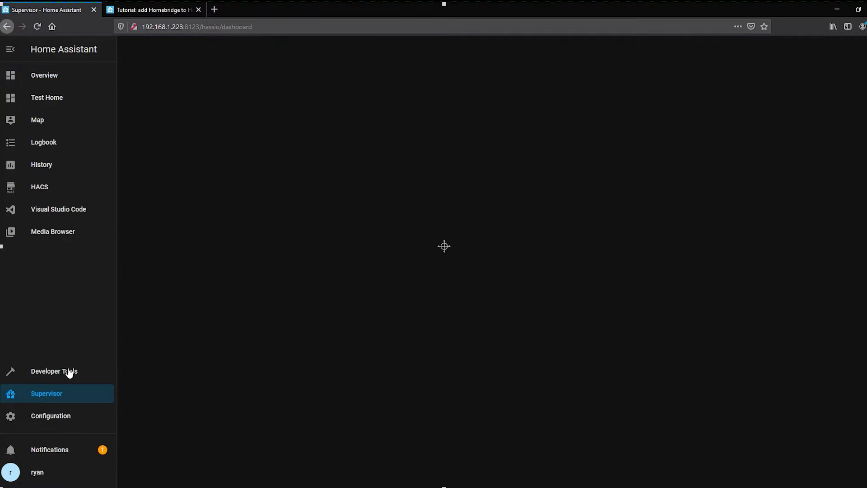
type("PORT")
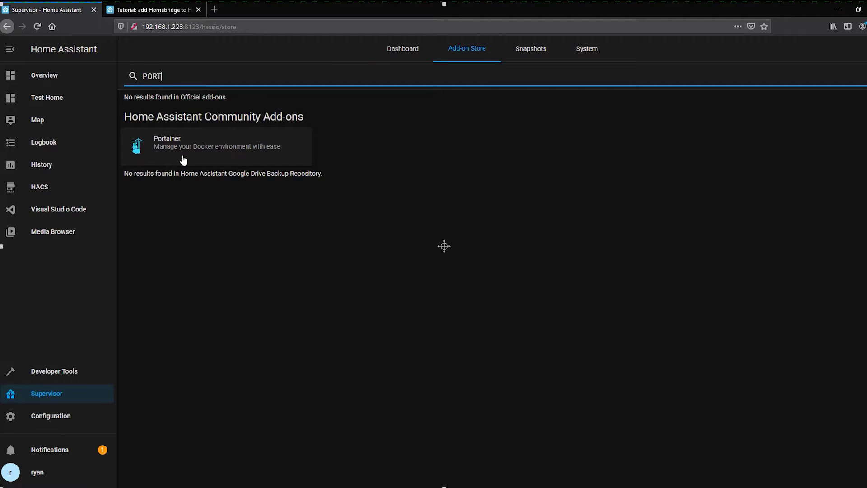
left_click(189, 150)
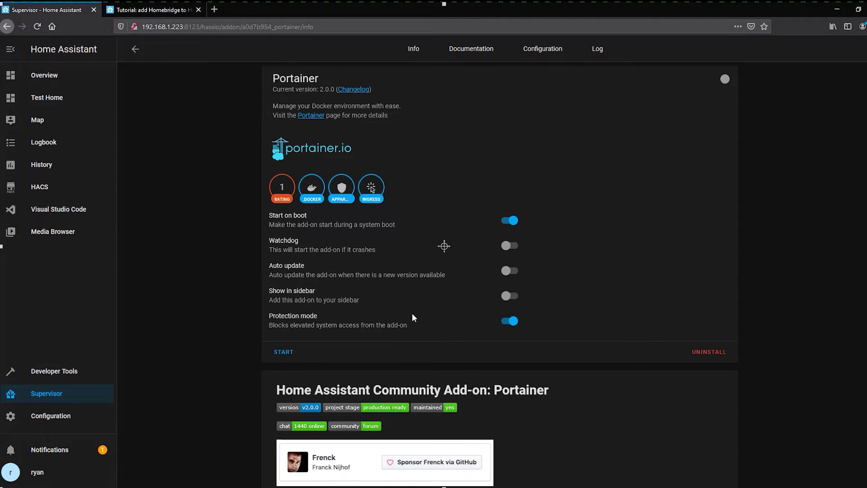
Turn off Portainer's protection mode, start it, check its log, and launch the web UI
left_click(497, 327)
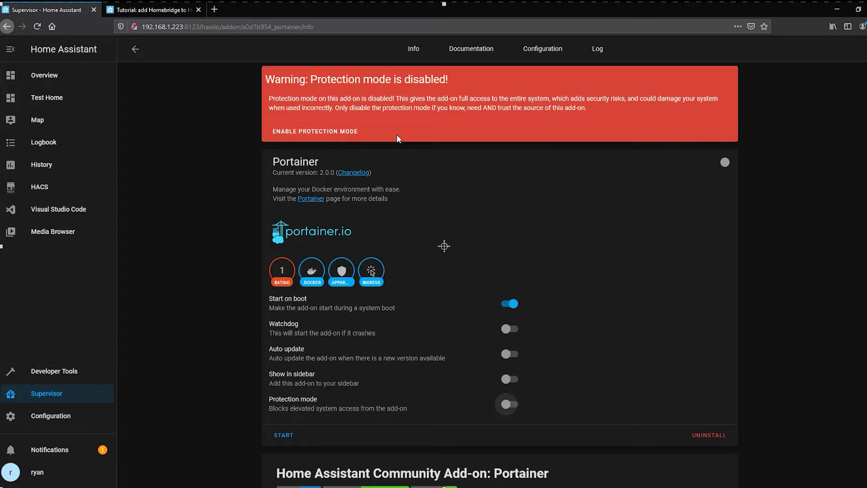
left_click(276, 435)
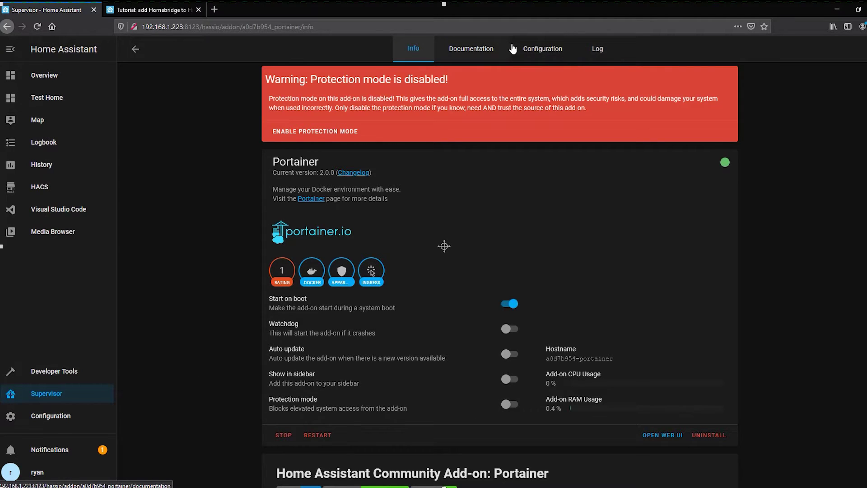
left_click(593, 50)
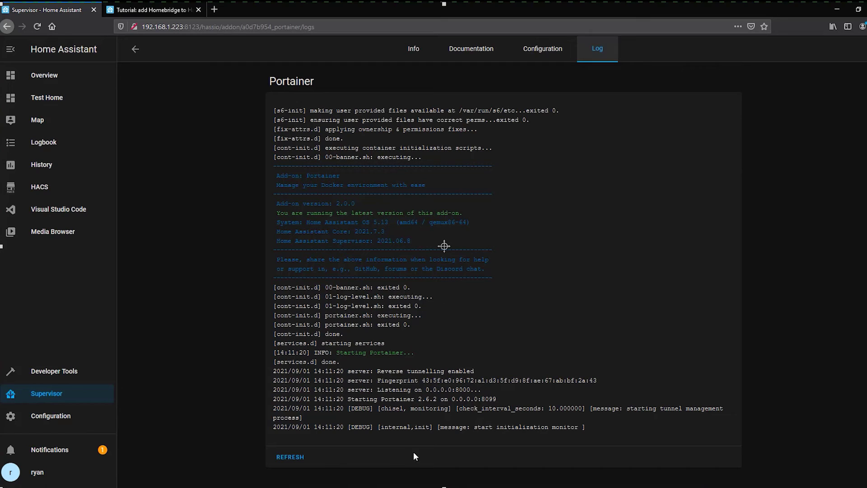
key("alt+Left")
left_click(646, 435)
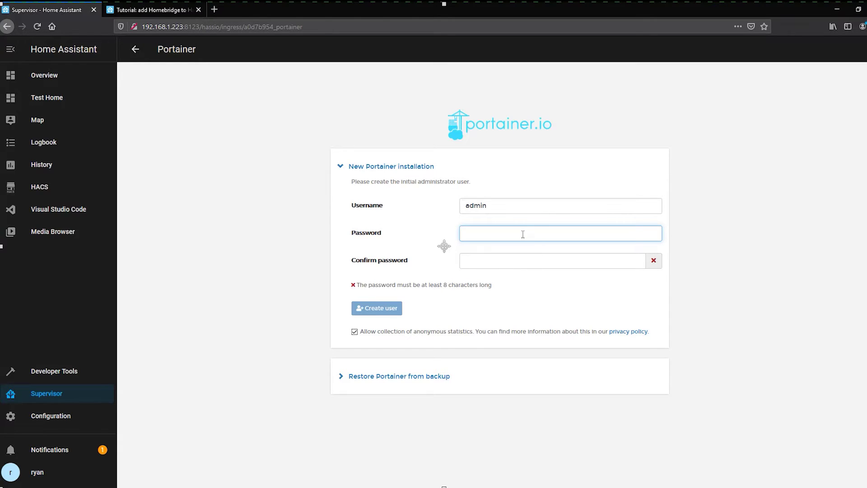
Create the Portainer admin account with a password and enter the primary endpoint
type("p")
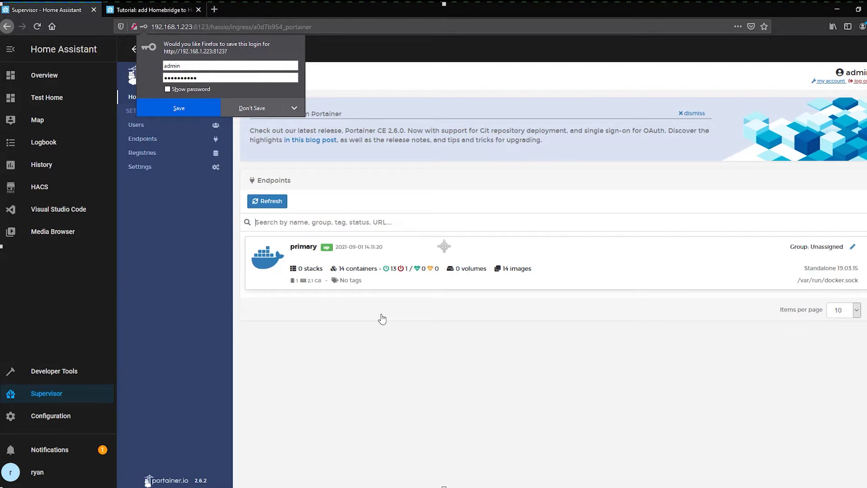
left_click(251, 108)
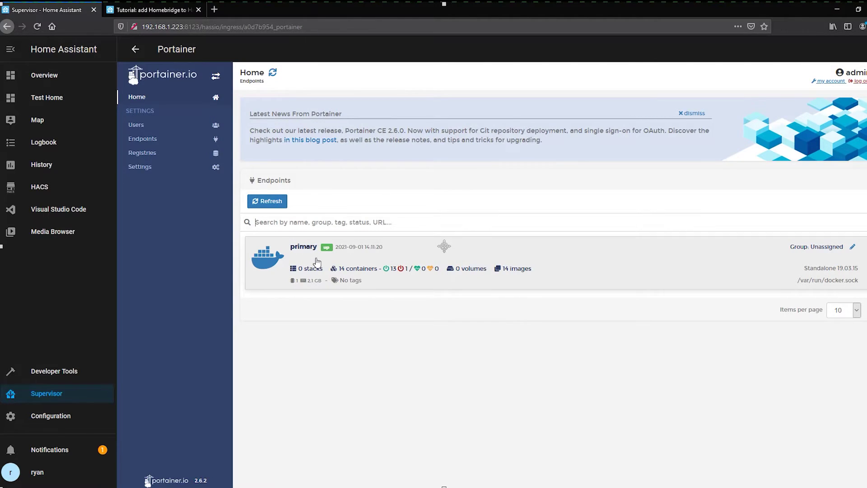
left_click(315, 251)
Browse the endpoint's Docker images, return to its dashboard, and go to the Homebridge tutorial tab
left_click(292, 266)
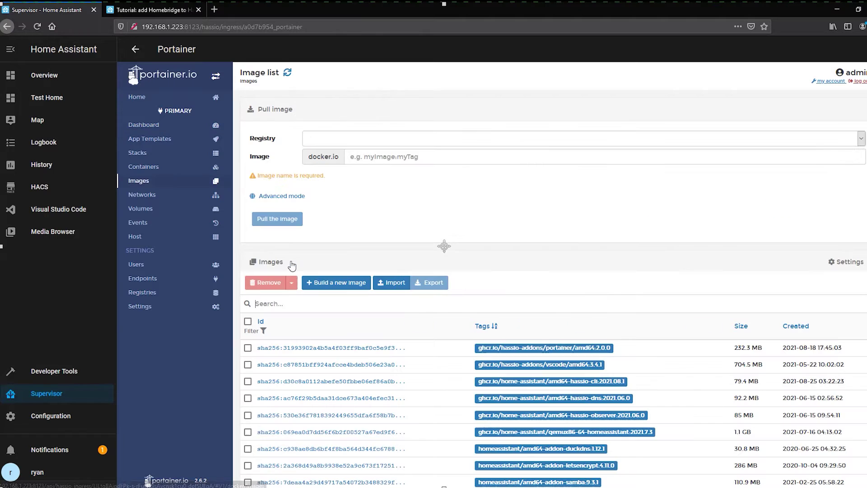
scroll(435, 339, "down", 2)
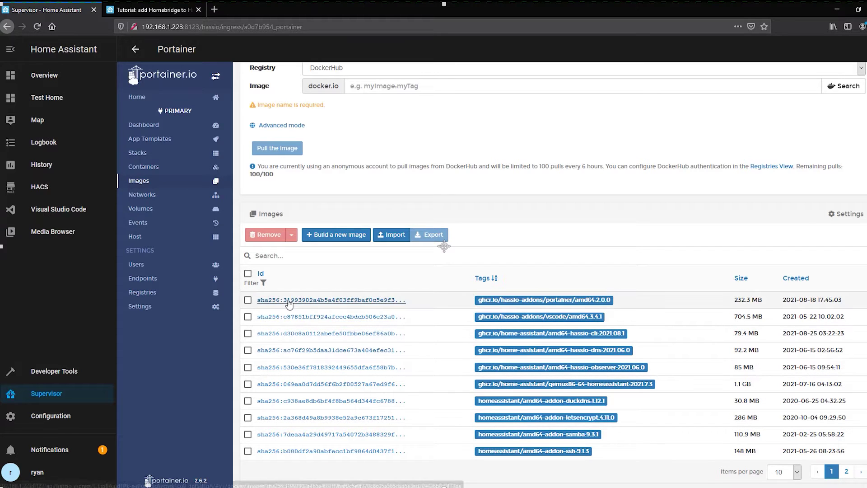
left_click(159, 128)
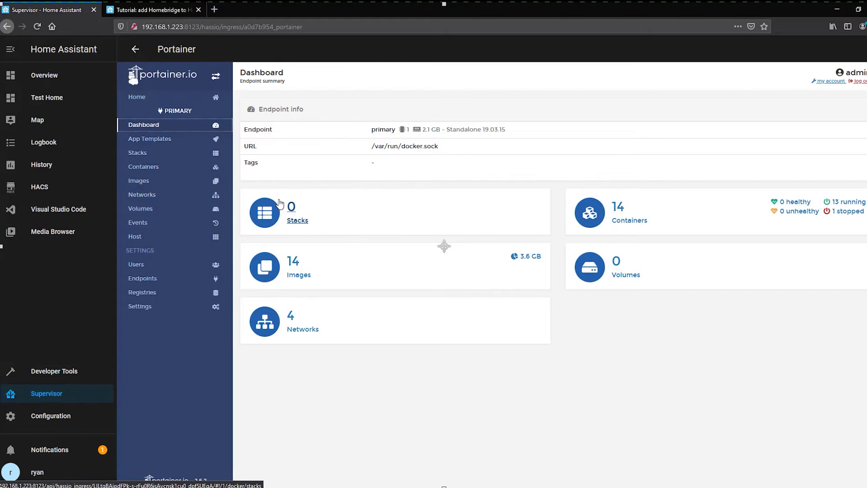
key("ctrl+Tab")
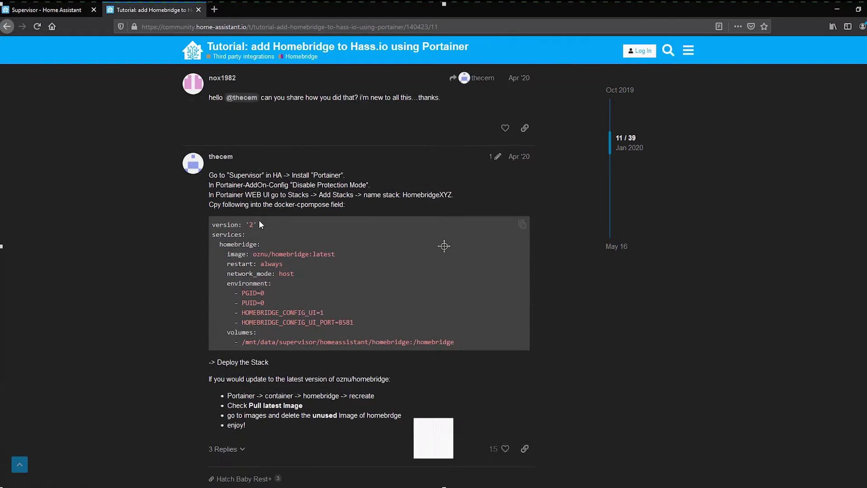
Copy the tutorial's homebridge docker-compose block (oznu/homebridge:latest, network_mode host) to the clipboard
scroll(260, 225, "down", 1)
left_click_drag(212, 191, 463, 307)
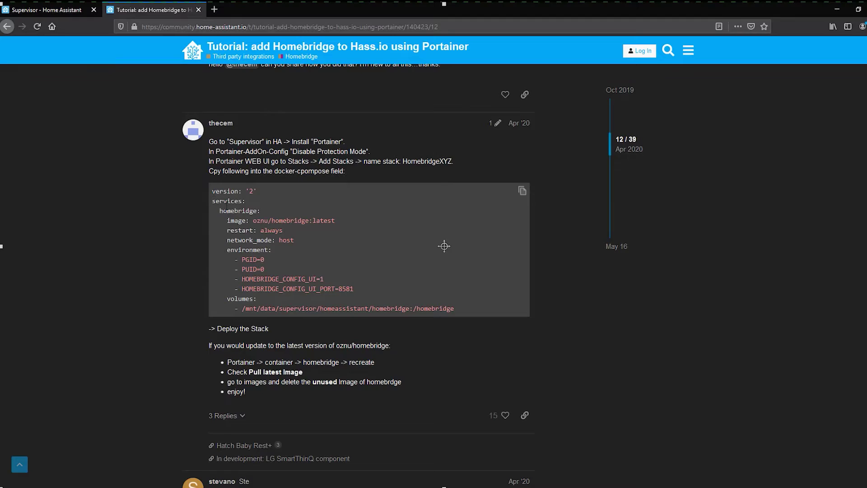
left_click_drag(212, 187, 478, 313)
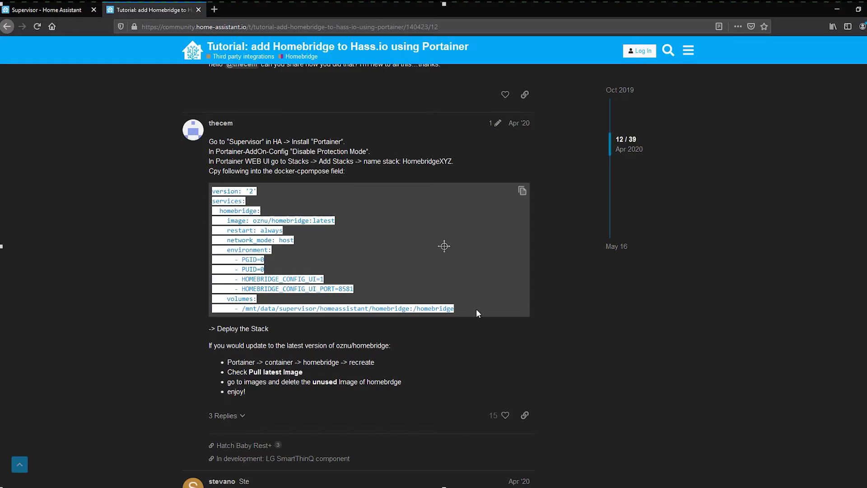
left_click(521, 191)
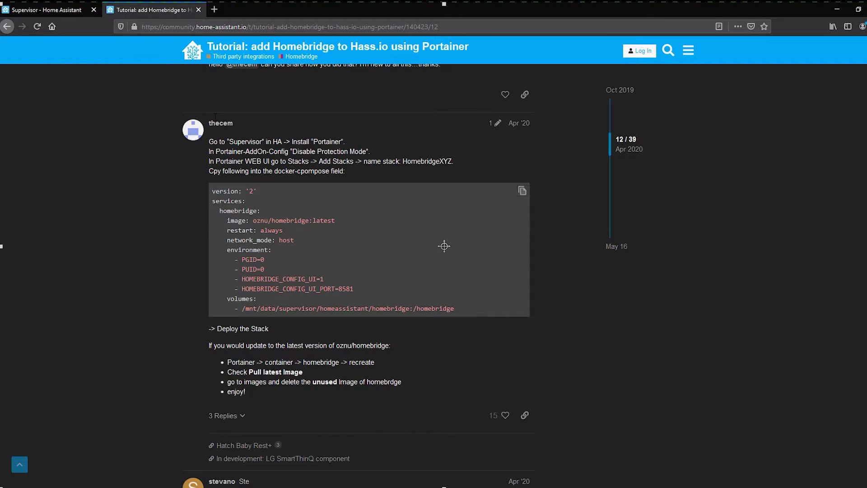
Back in Portainer, start adding a new stack from the Stacks list
left_click(45, 6)
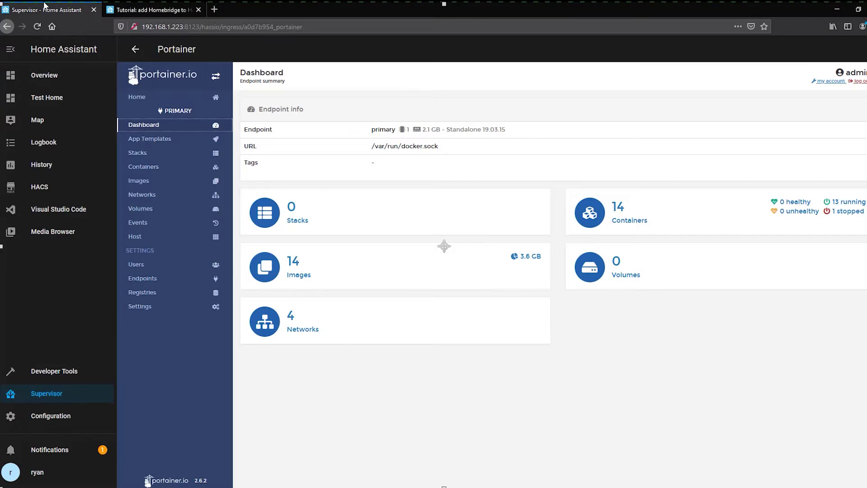
left_click(144, 158)
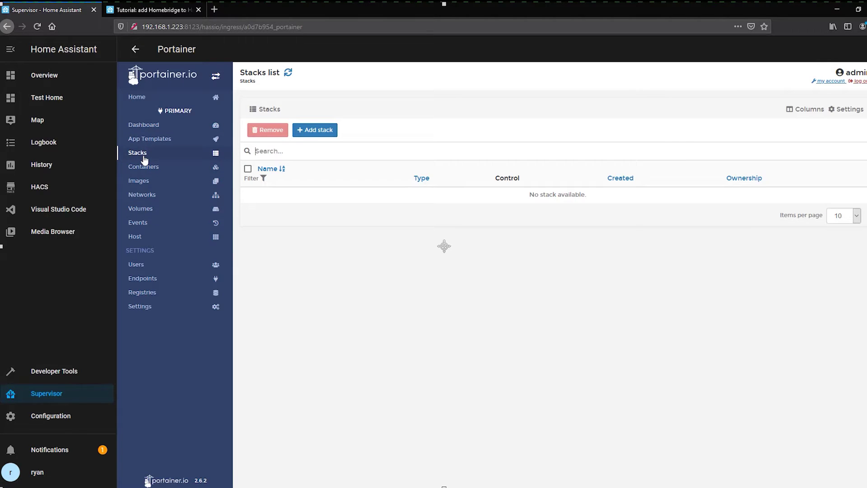
left_click(319, 134)
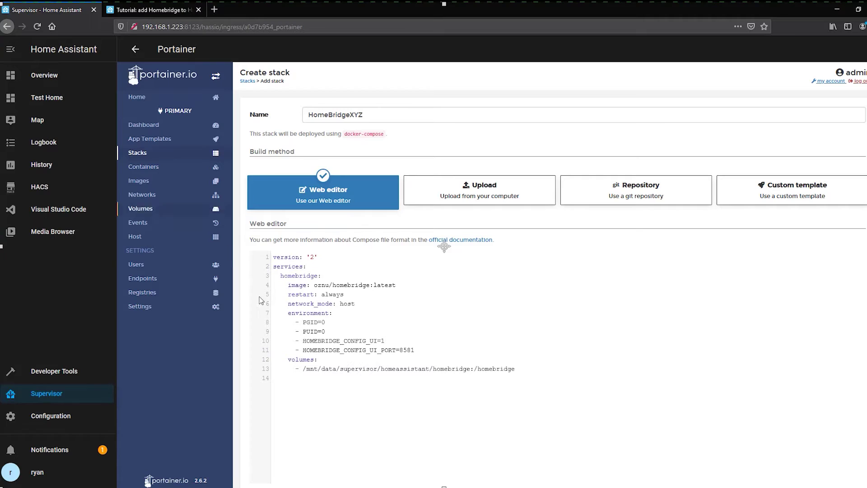
Replace the Web editor contents with the homebridge compose file and deploy the HomeBridgeXYZ stack
key("ctrl+a")
key("BackSpace")
key("ctrl+v")
scroll(608, 251, "down", 5)
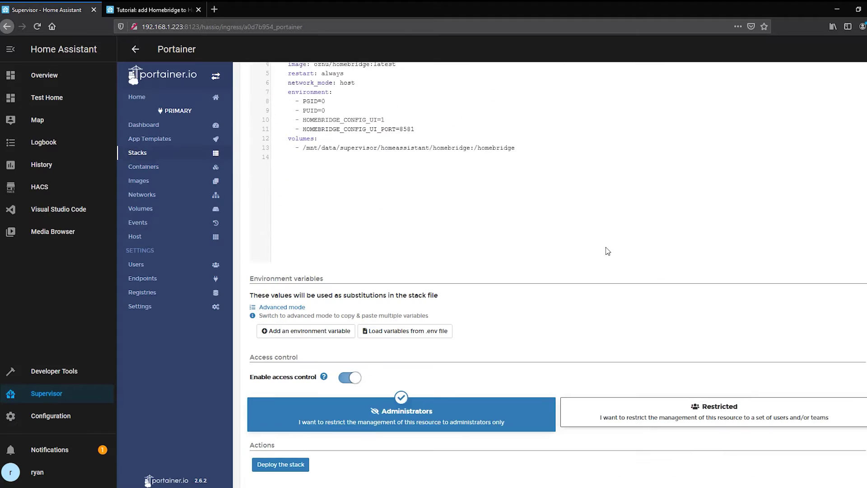
left_click(278, 459)
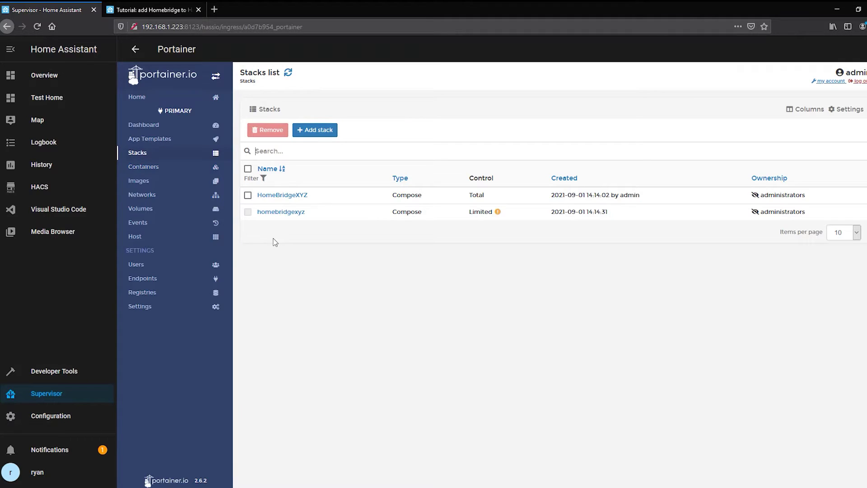
left_click(273, 195)
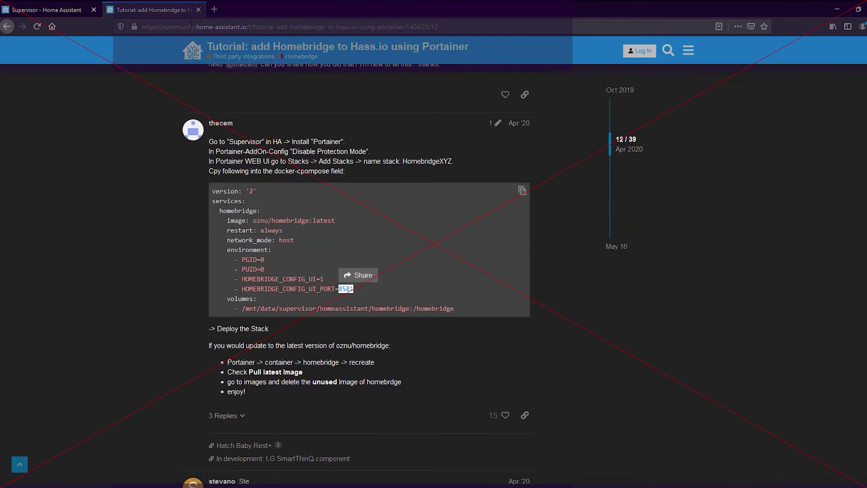
left_click(215, 9)
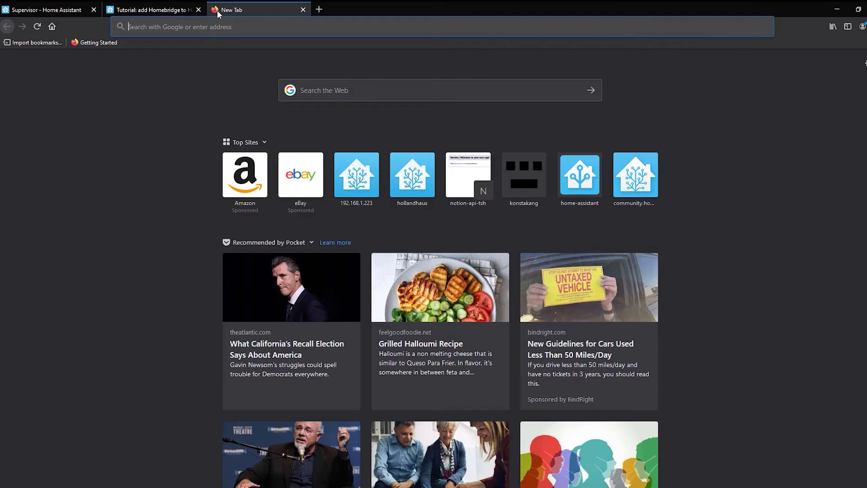
type("http:")
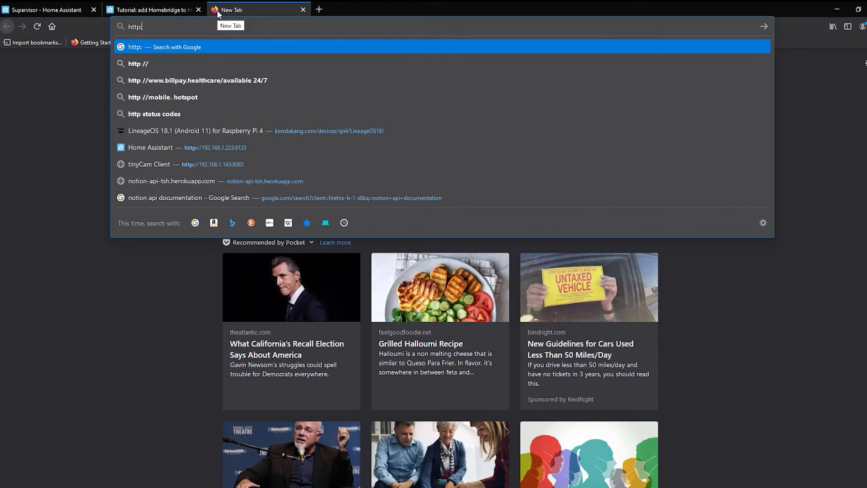
type("//192")
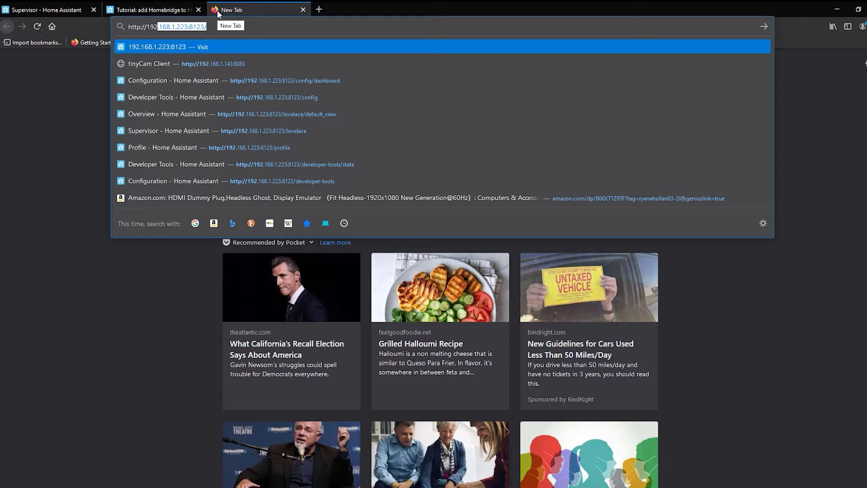
type(".168.1.223:8581")
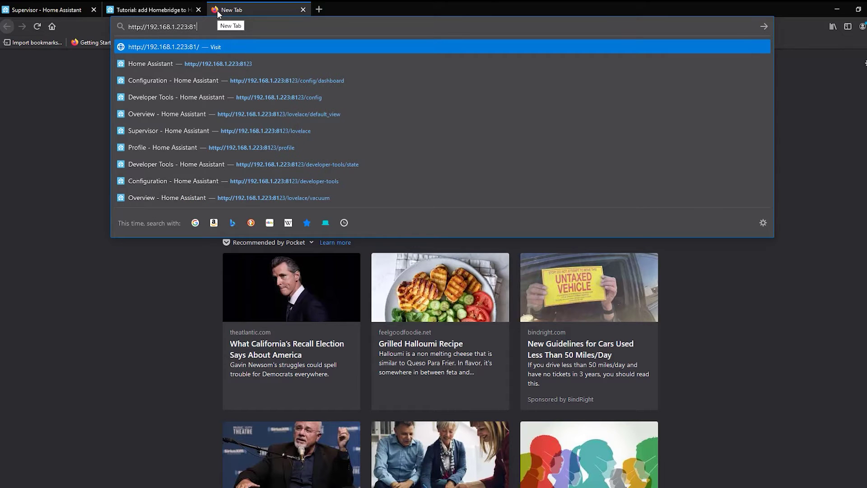
key("Return")
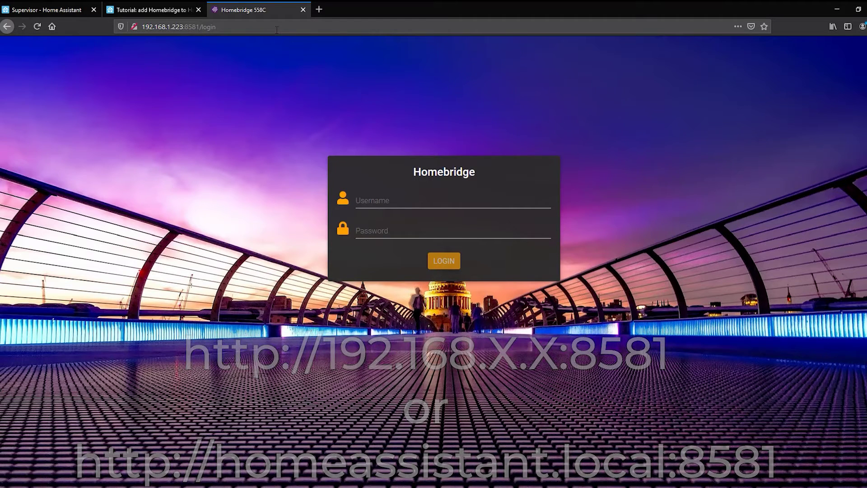
Sign in to Homebridge with the default username admin and its default password
left_click(476, 199)
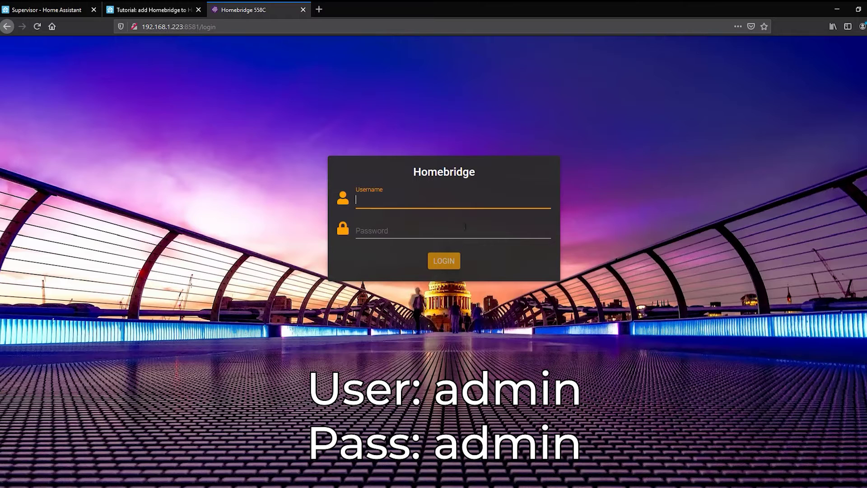
key("Tab")
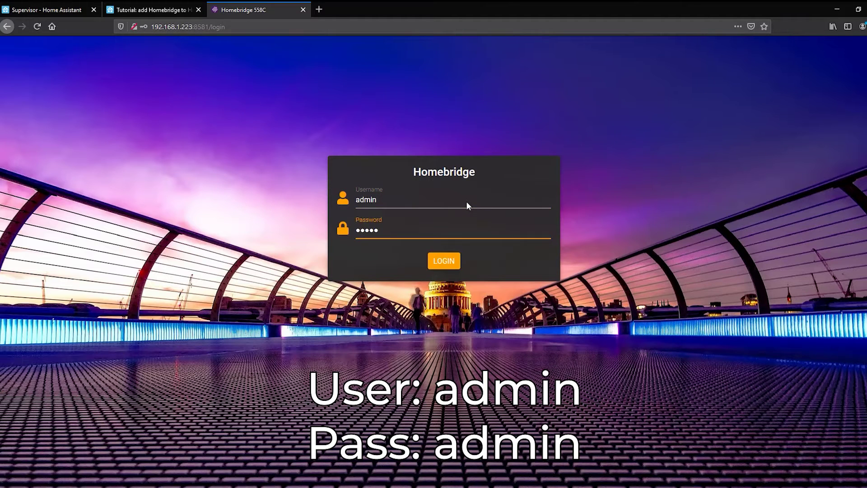
key("Return")
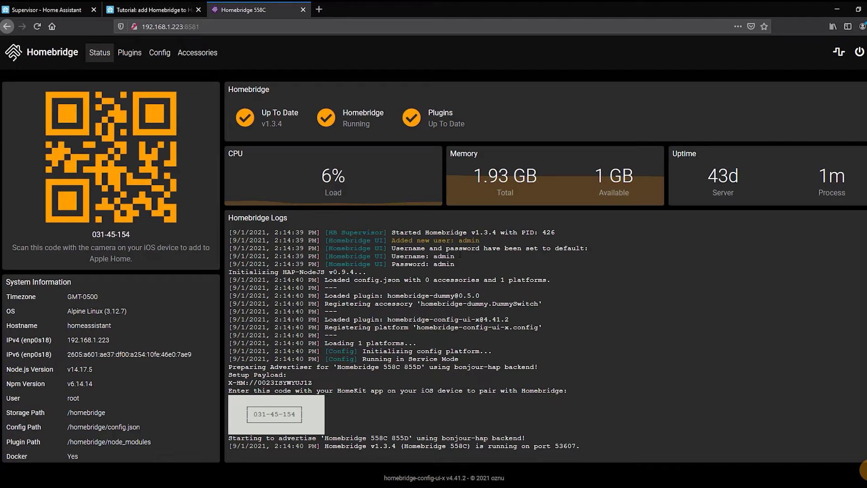
Briefly highlight the HomeKit pairing code, then go to the Homebridge Plugins page
left_click_drag(89, 234, 141, 240)
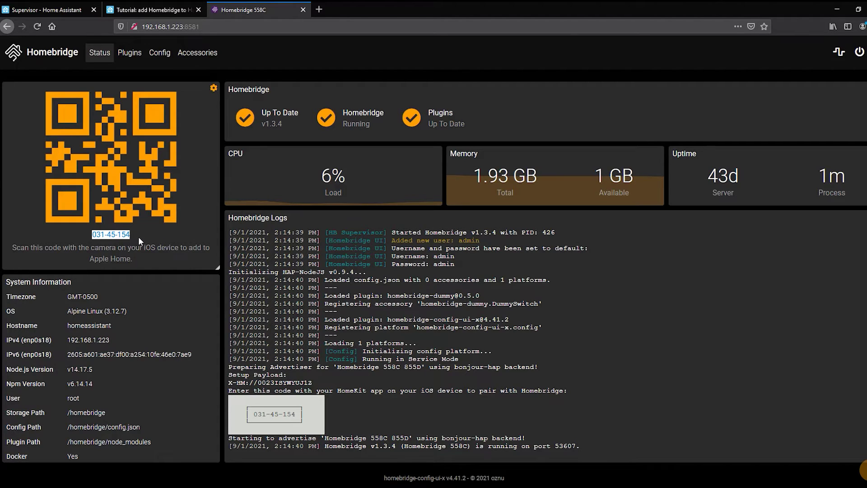
left_click(116, 239)
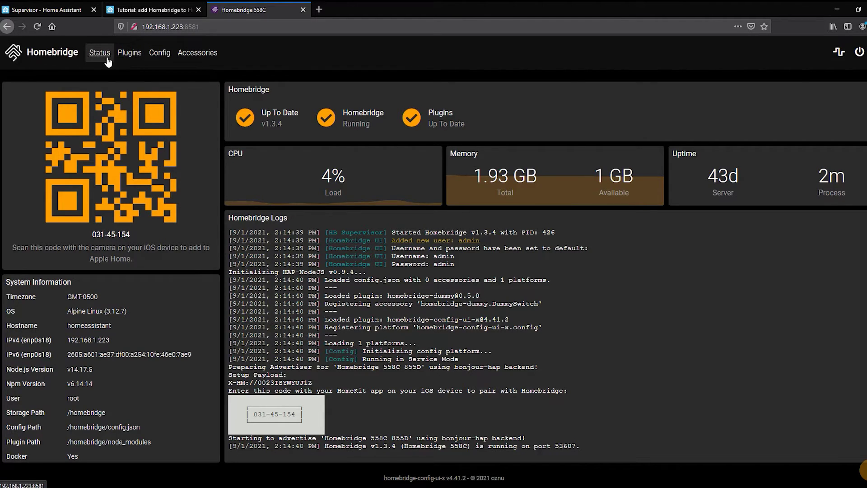
left_click(128, 56)
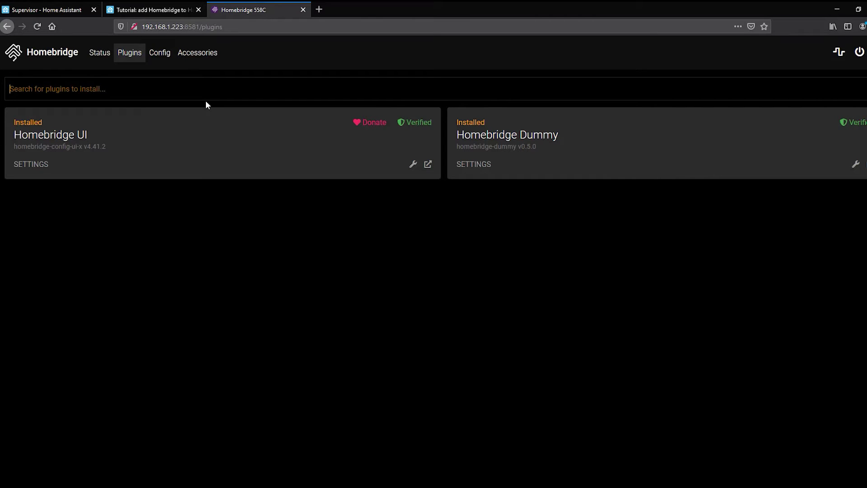
Search the plugins for 'nest' and install Homebridge Nest
type("nest")
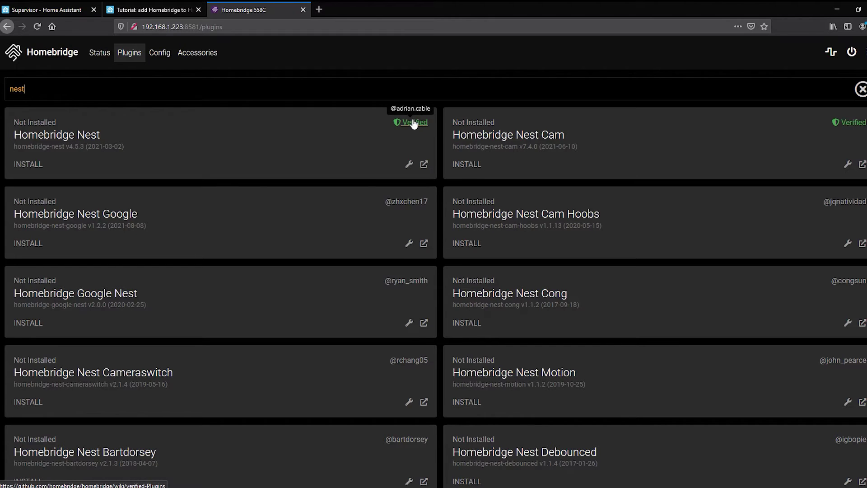
left_click(33, 166)
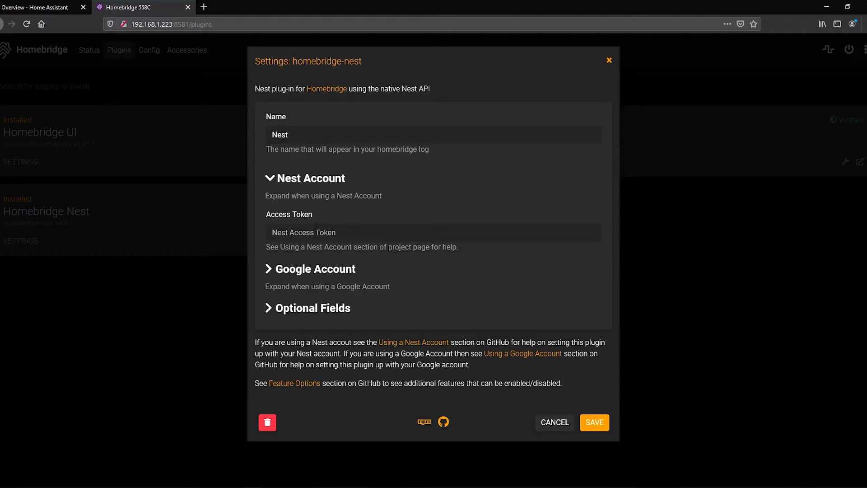
Follow the 'Using a Nest Account' link and highlight the example session line and XXX token placeholder
left_click(415, 343)
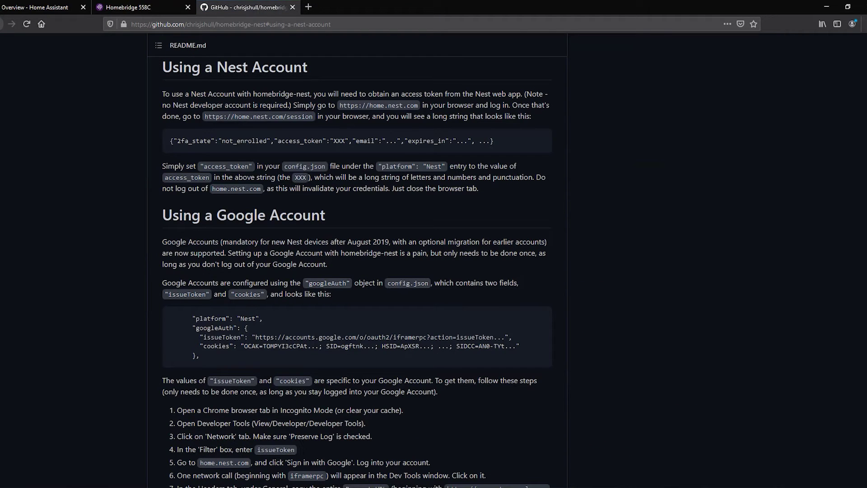
scroll(329, 278, "down", 3)
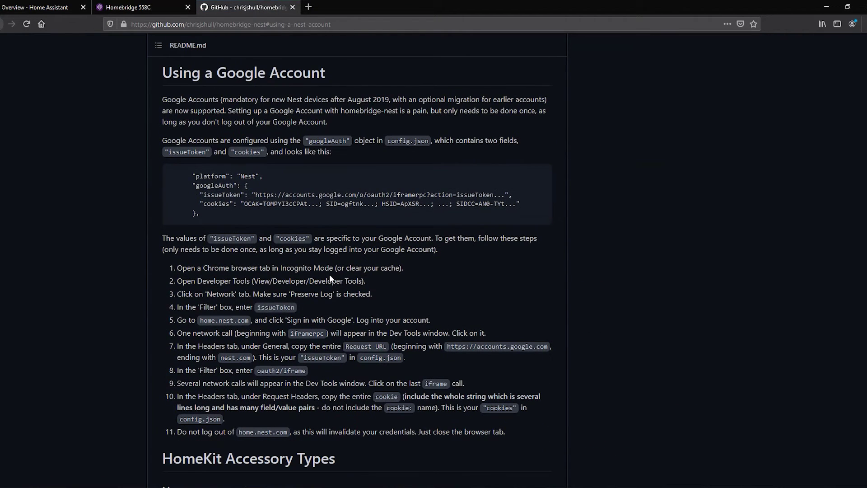
scroll(185, 273, "up", 4)
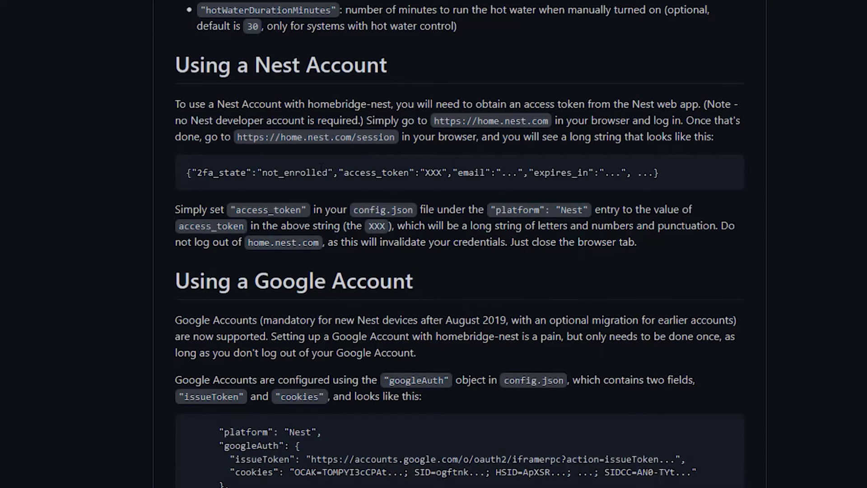
left_click_drag(192, 167, 623, 173)
left_click(490, 187)
left_click_drag(351, 172, 436, 172)
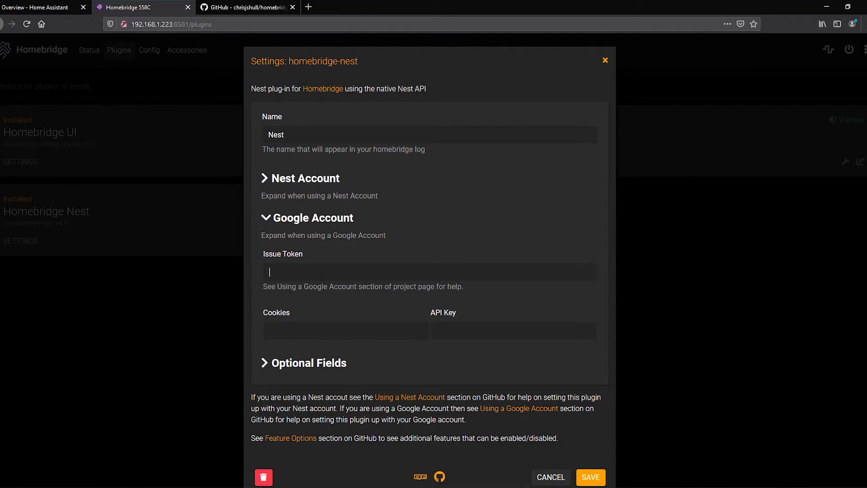
Check the Issue Token and Cookies fields against the GitHub README, then open a Chrome Incognito window
left_click(309, 275)
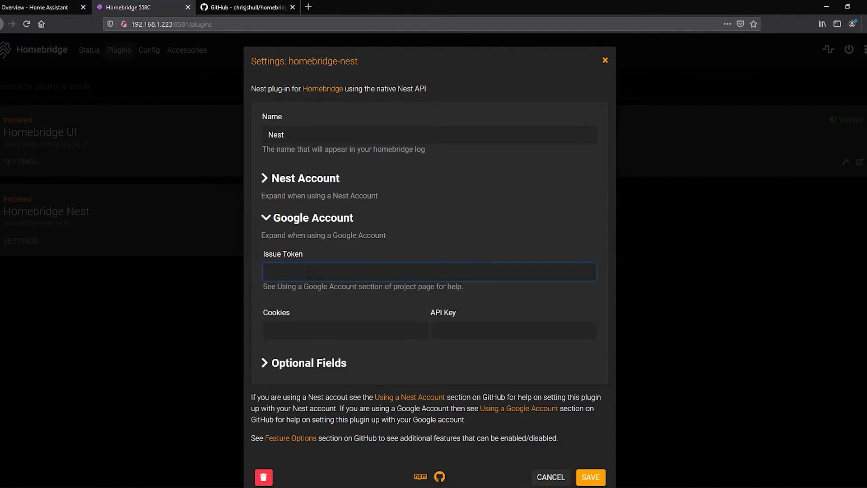
left_click(325, 331)
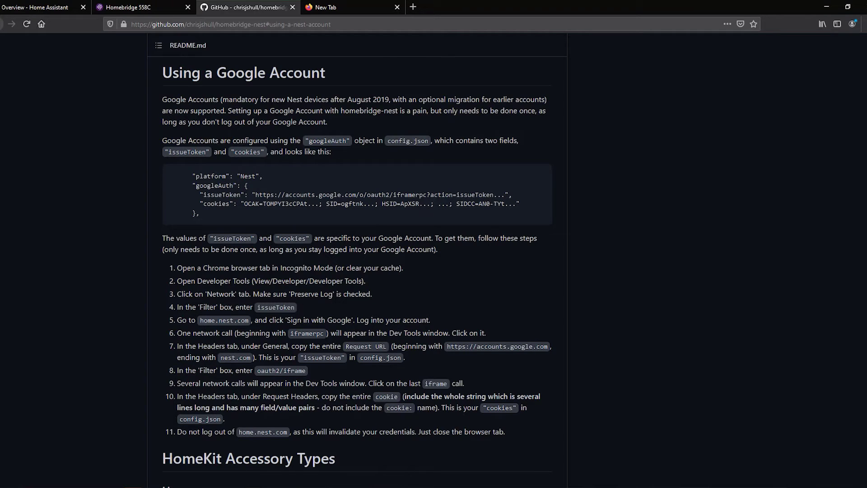
key("ctrl+shift+Tab")
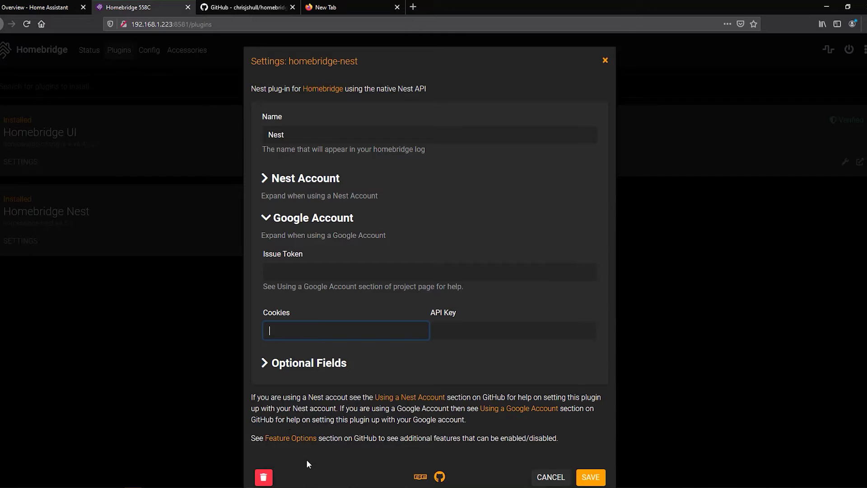
left_click(235, 4)
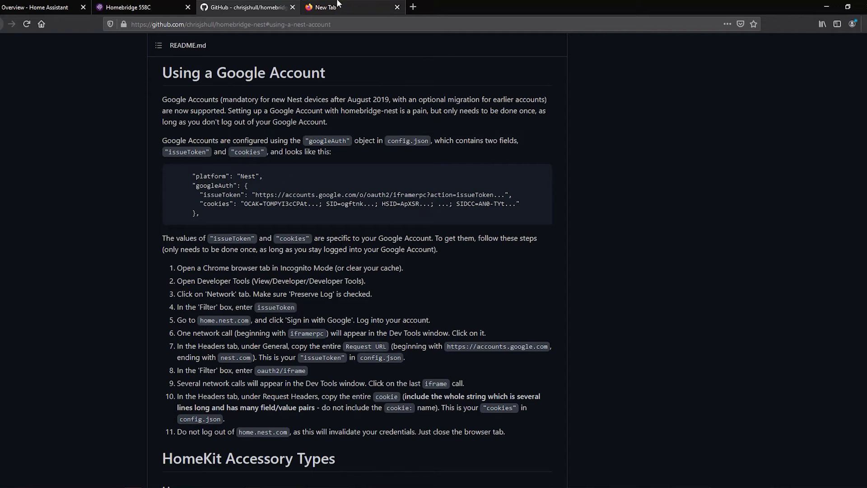
mouse_move(298, 455)
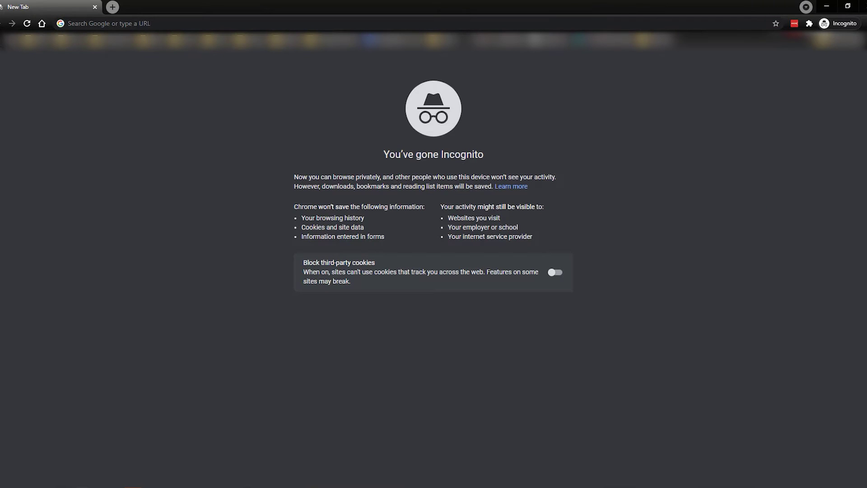
Open Chrome's Developer tools on the Network panel
key("alt+f")
mouse_move(795, 147)
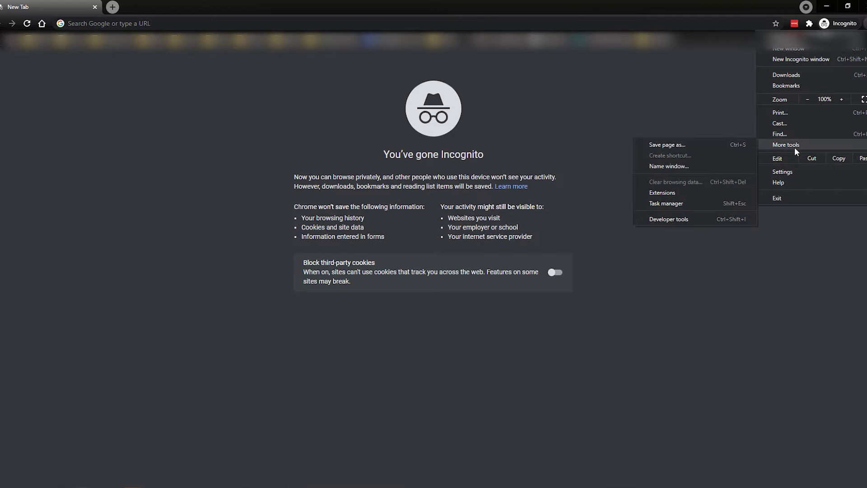
left_click(667, 219)
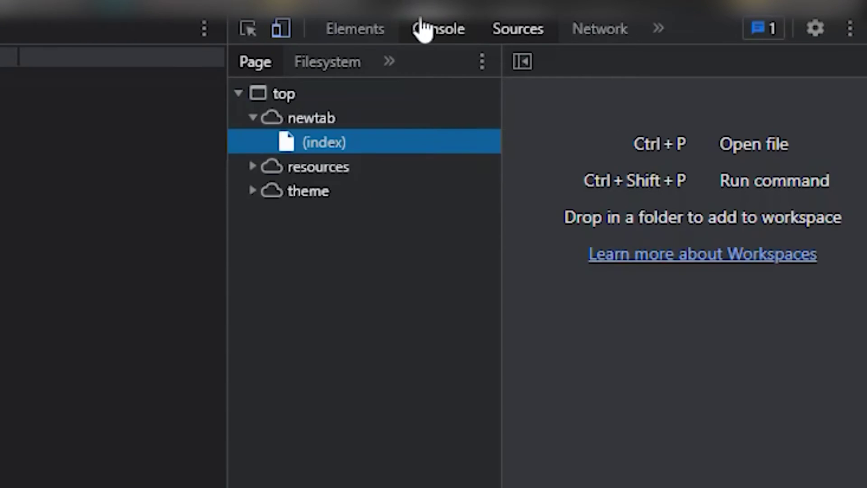
left_click(764, 54)
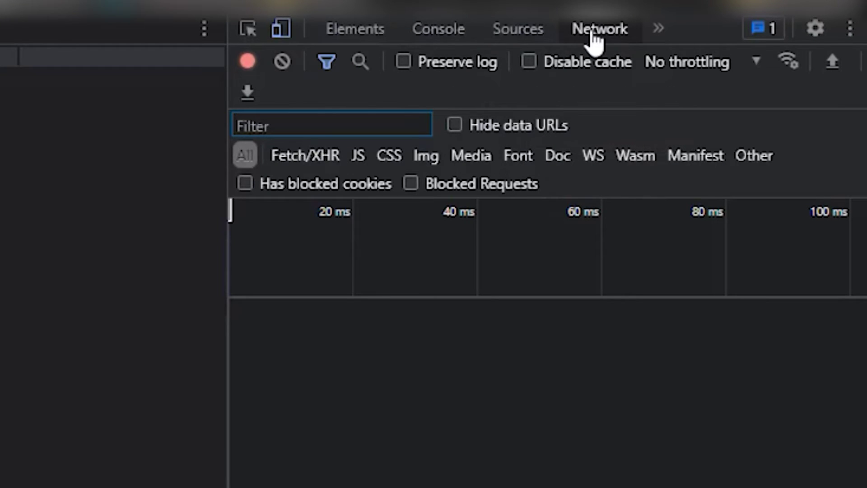
Turn on Preserve log and filter network requests to 'issueToken'
left_click(401, 63)
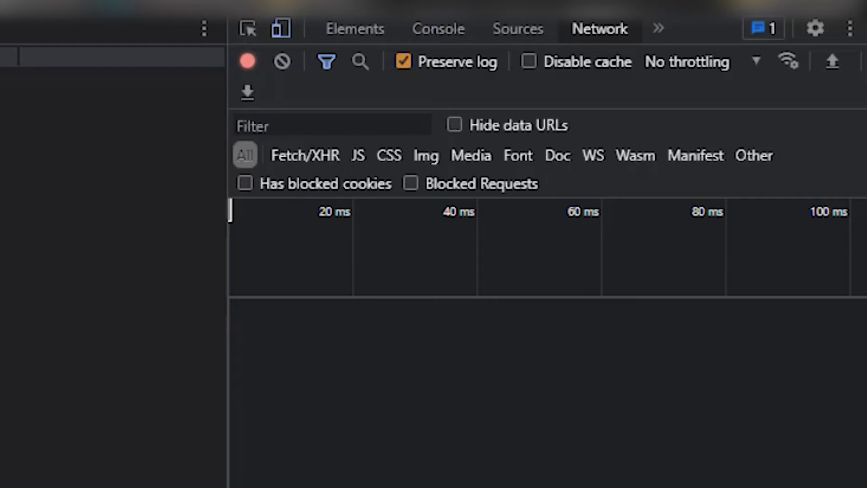
left_click(305, 122)
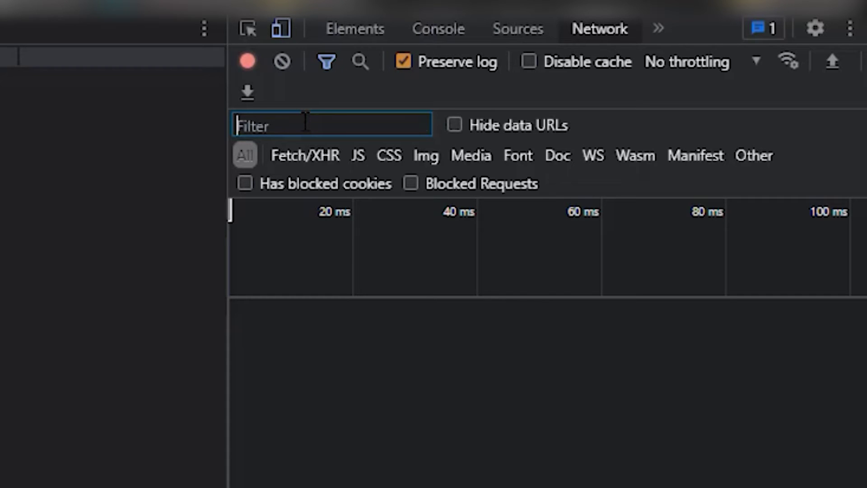
type("issueToken")
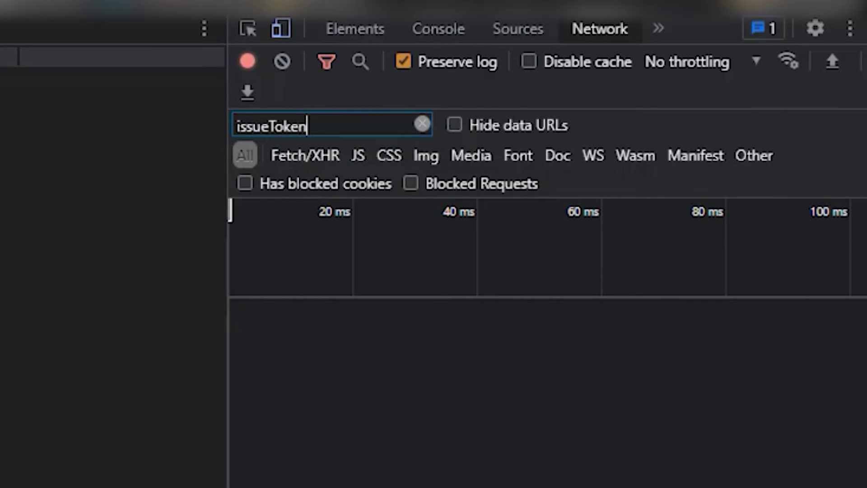
Load home.nest.com, sign in with Google, and view the iframerpc issueToken request's headers
left_click(68, 24)
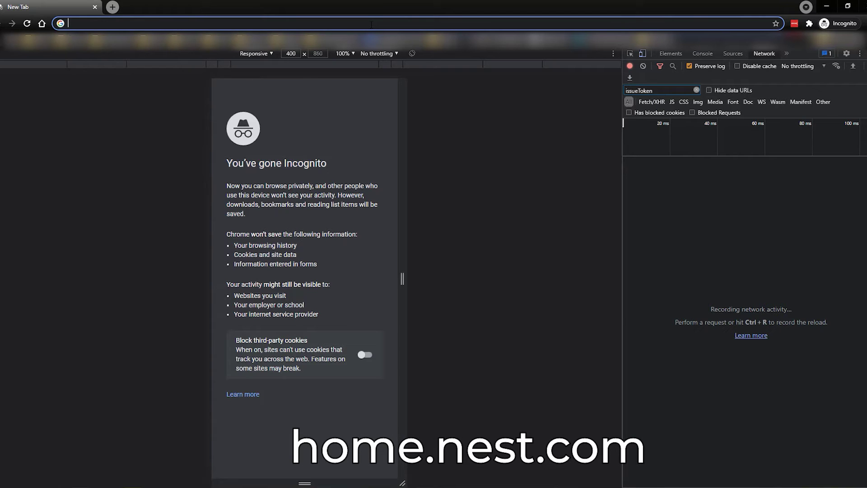
type("home.nest.com")
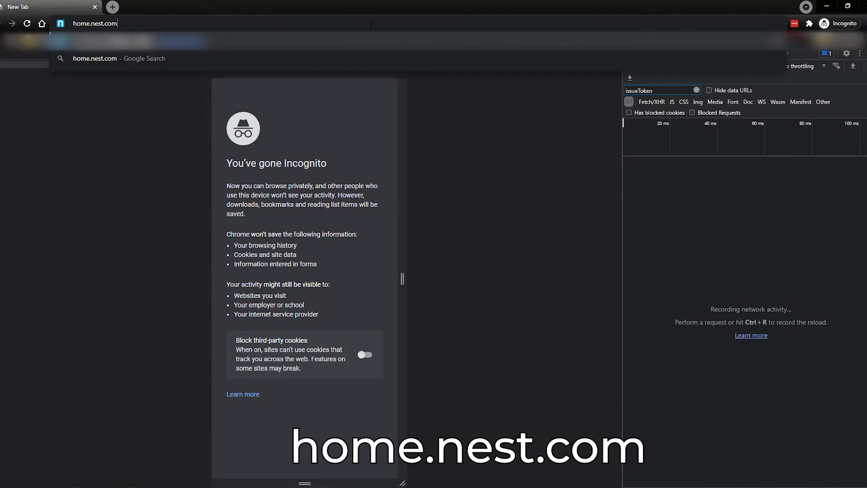
key("Return")
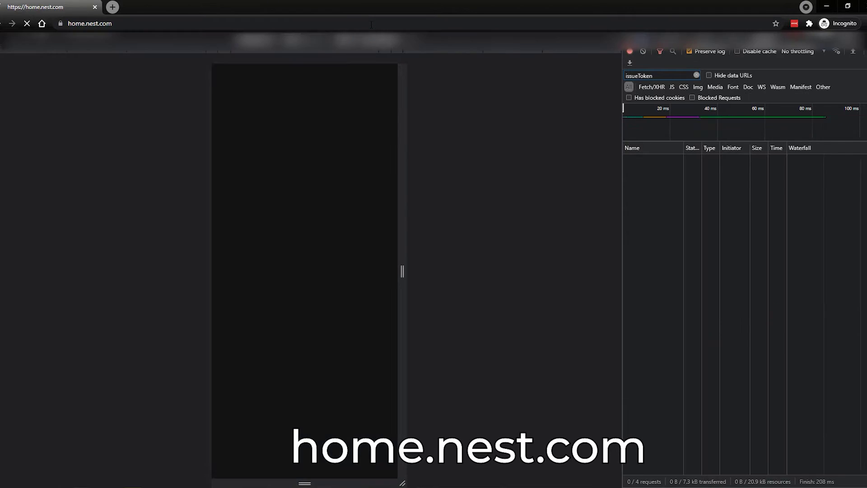
left_click(329, 208)
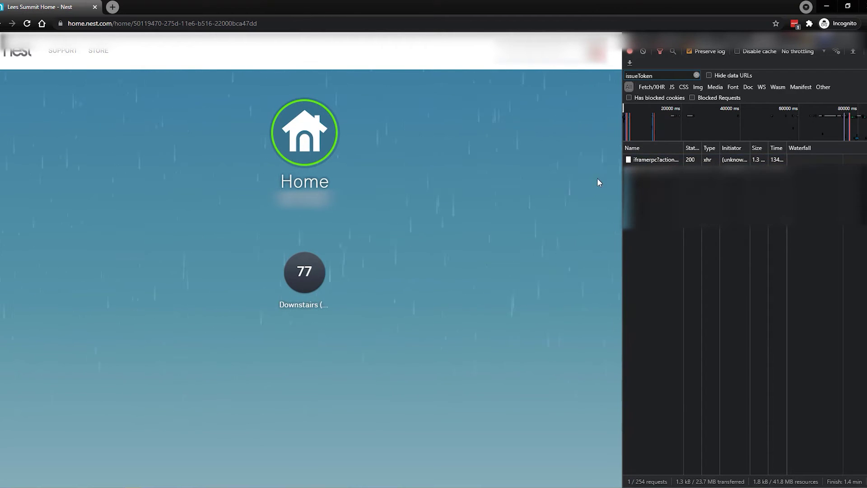
left_click(647, 160)
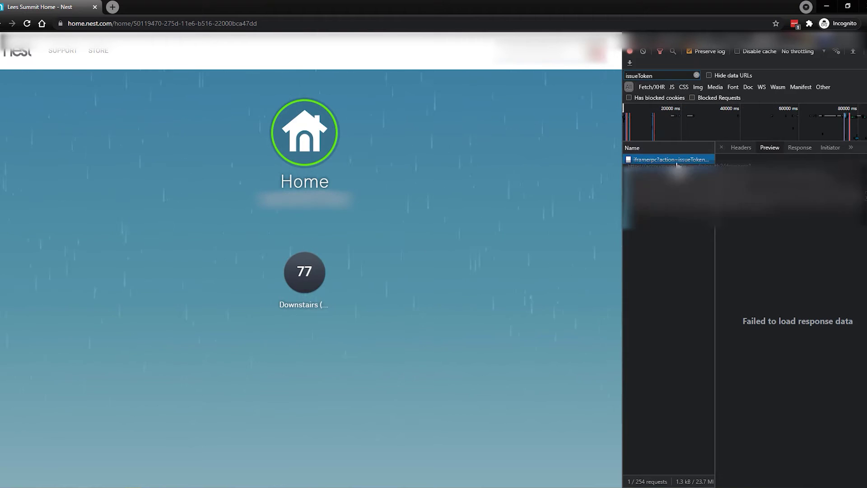
left_click(741, 147)
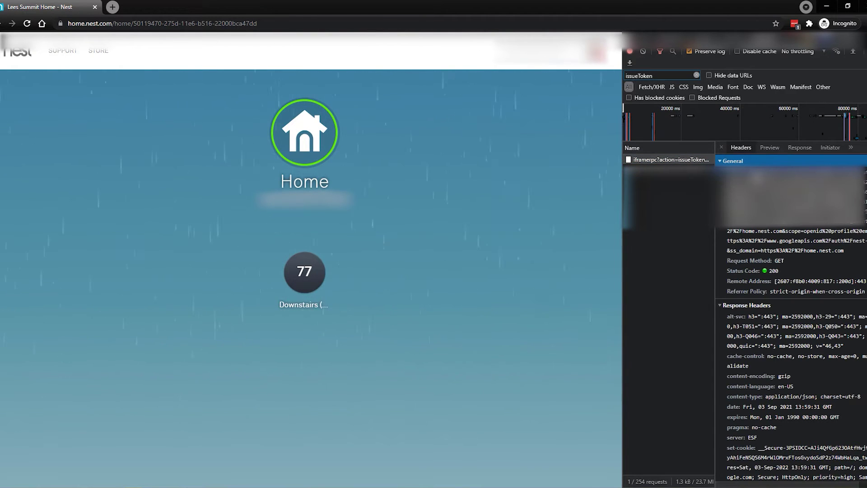
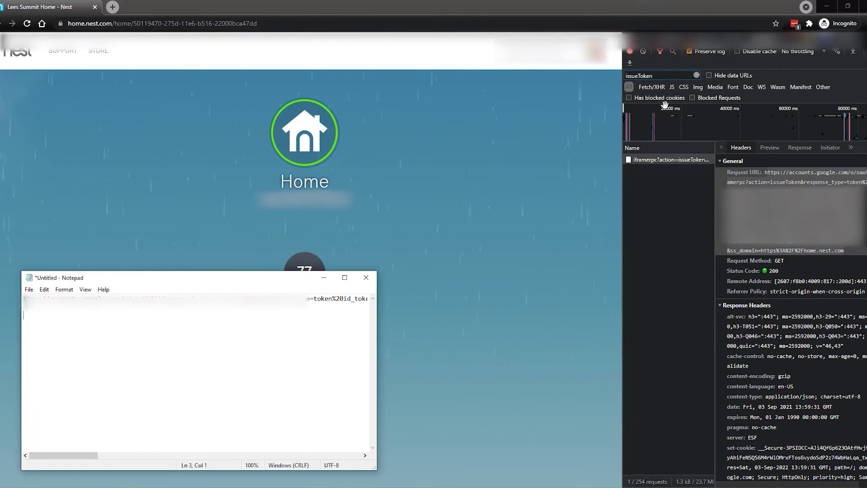
Replace the issueToken filter with oauth2/iframe and select the last iframe request's cookie header
left_click(696, 75)
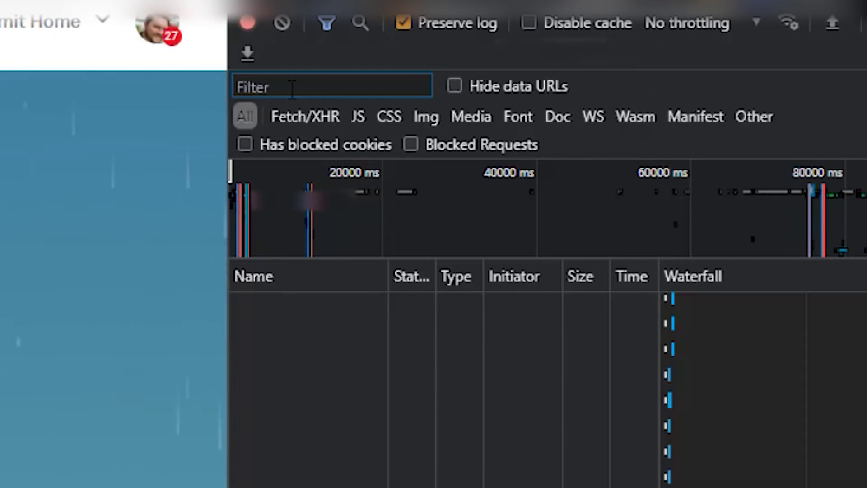
type("o")
type("auth")
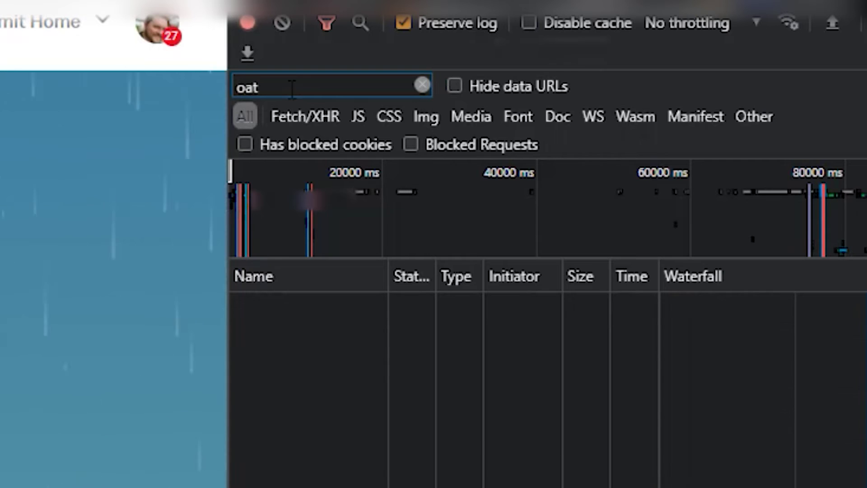
type("2/iframe")
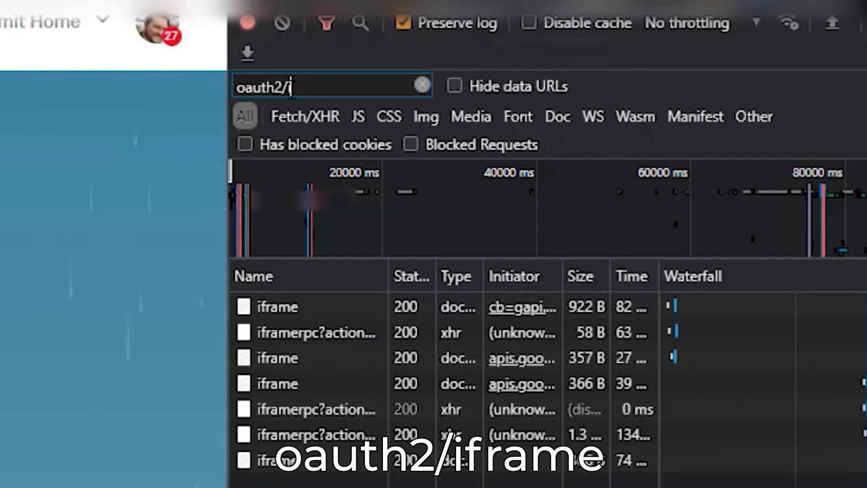
left_click(277, 463)
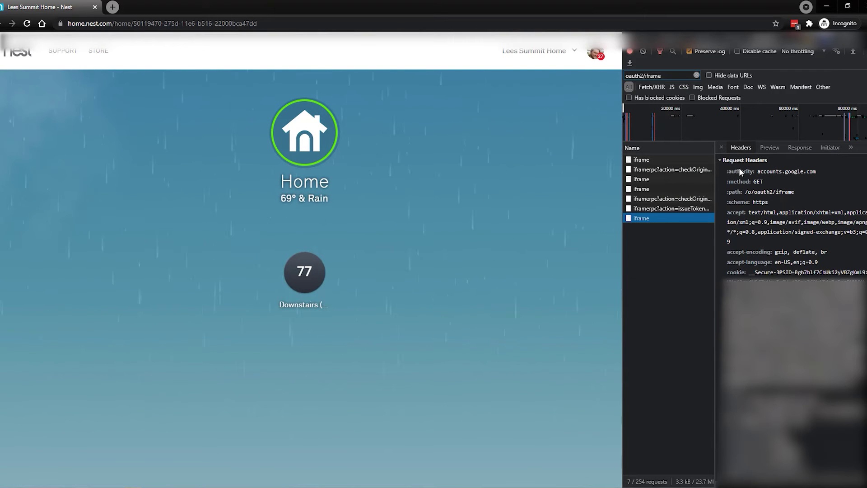
left_click(748, 272)
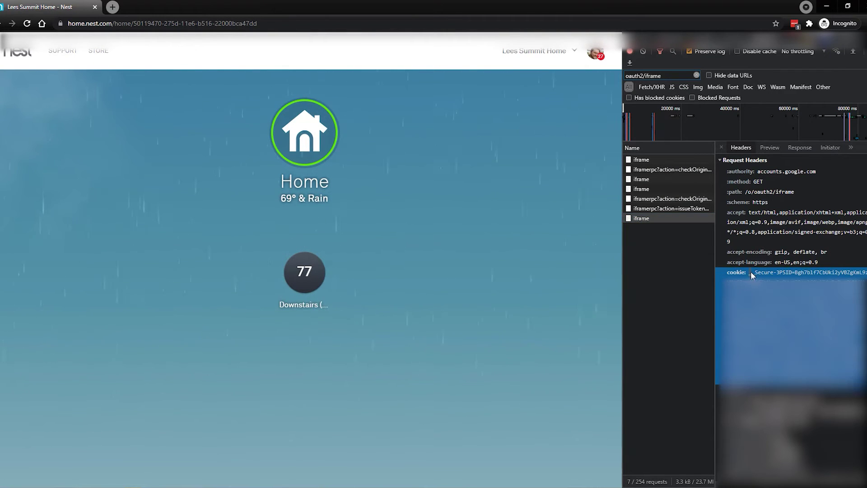
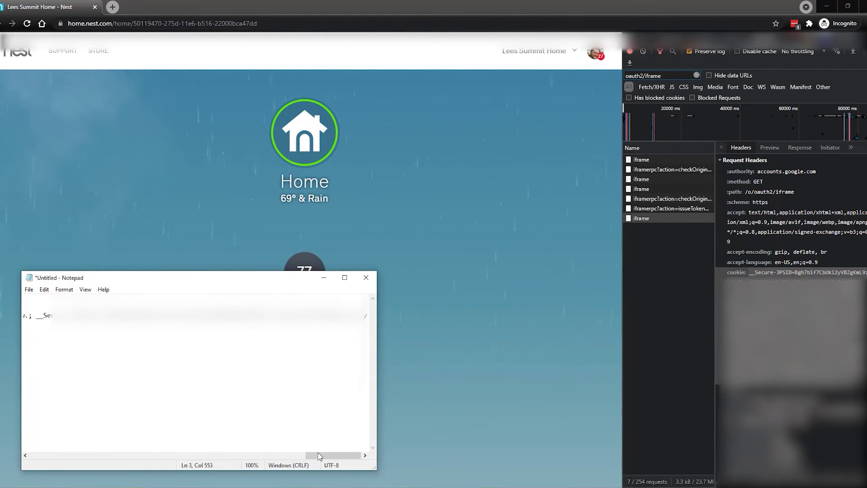
Close the incognito Chrome window with the Nest page and DevTools
left_click(826, 6)
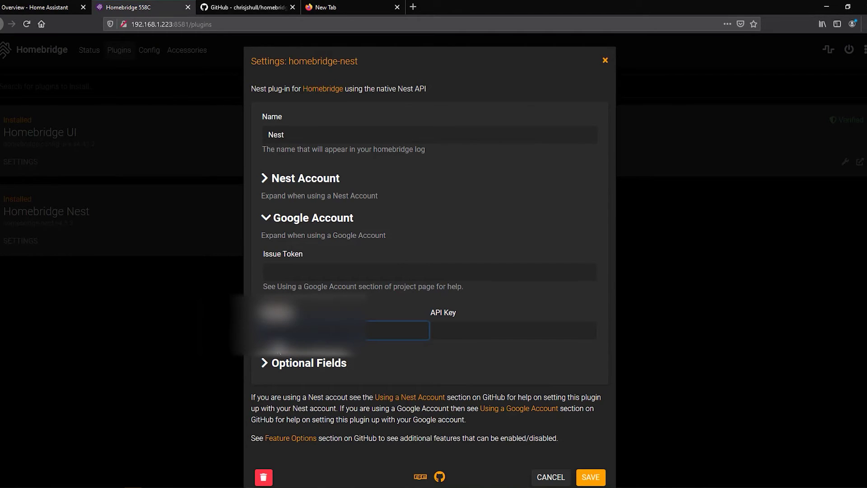
Fill in the Nest plugin's Cookies and Issue Token from Notepad, then save the settings
key("ctrl+v")
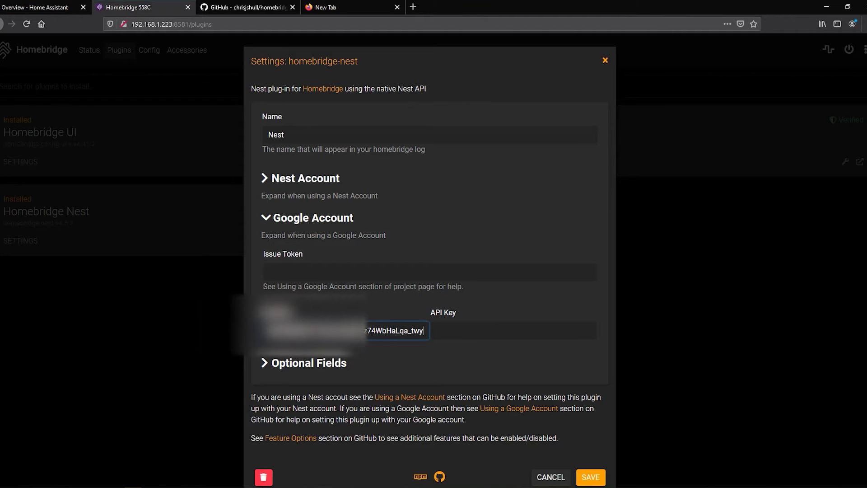
key("alt+Tab")
key("Right")
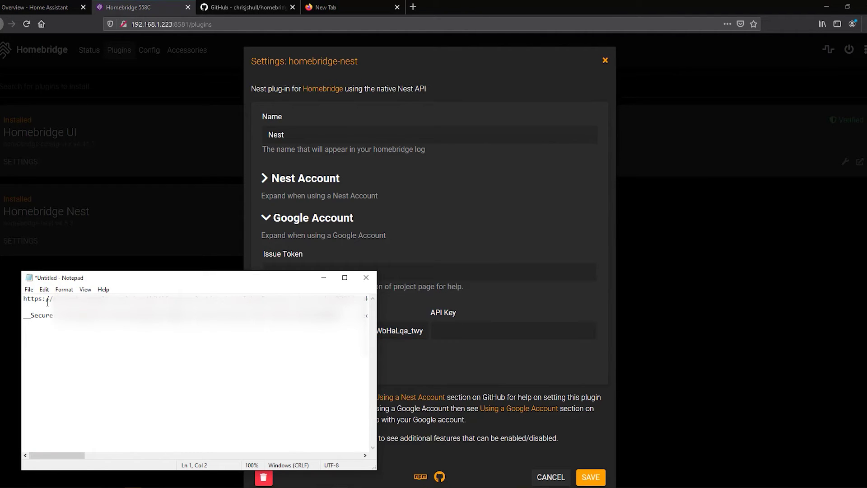
key("shift+End")
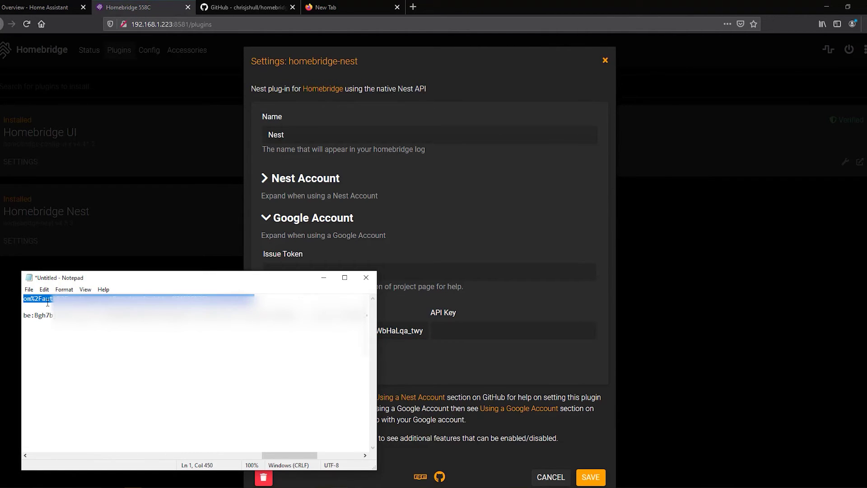
key("ctrl+c")
key("alt+Tab")
key("ctrl+v")
scroll(353, 329, "down", 3)
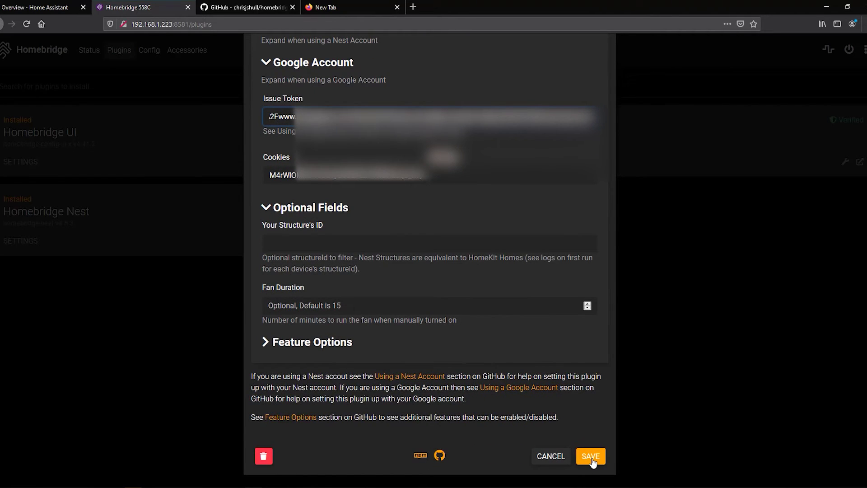
left_click(591, 457)
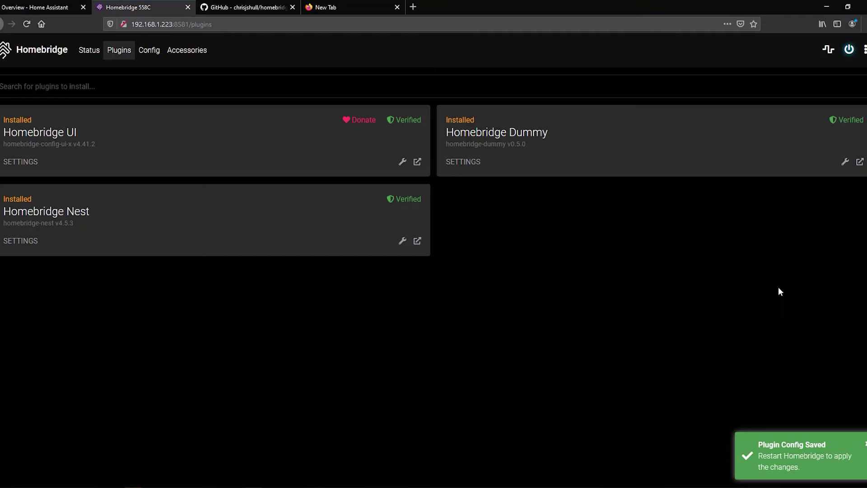
Restart Homebridge and check the logs for the Bedroom sensor line and HomeKit pairing code
left_click(849, 52)
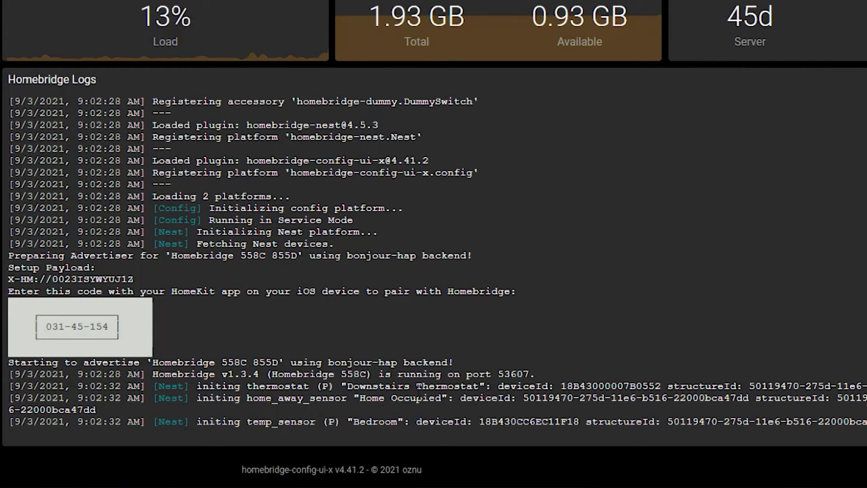
left_click_drag(354, 422, 396, 422)
left_click(509, 356)
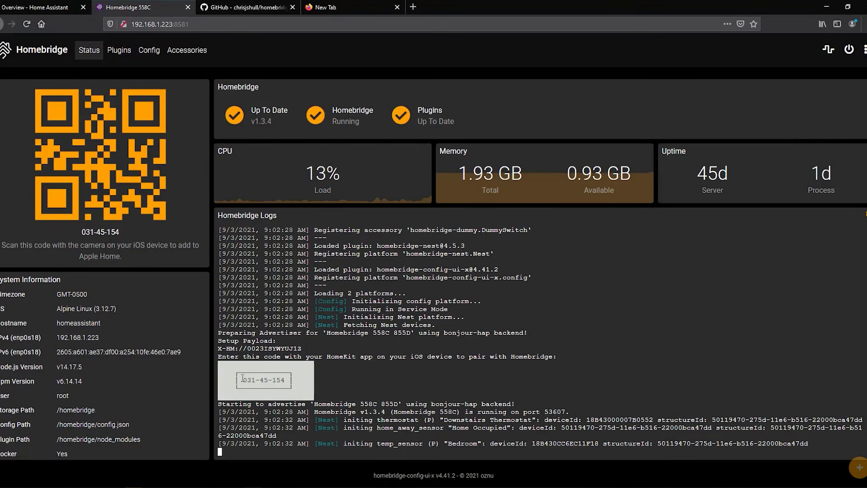
left_click_drag(46, 326, 108, 327)
left_click(284, 380)
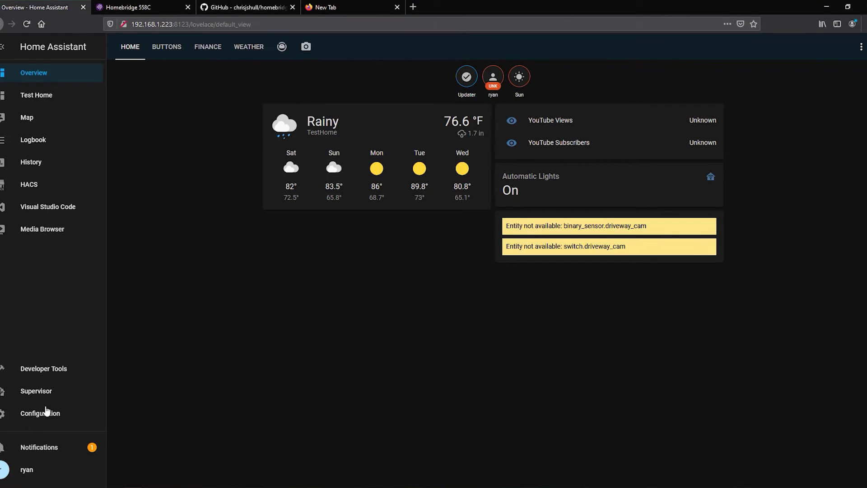
From Configuration > Integrations, add a HomeKit Controller integration to see the discovered Homebridge bridges
left_click(46, 412)
left_click(550, 134)
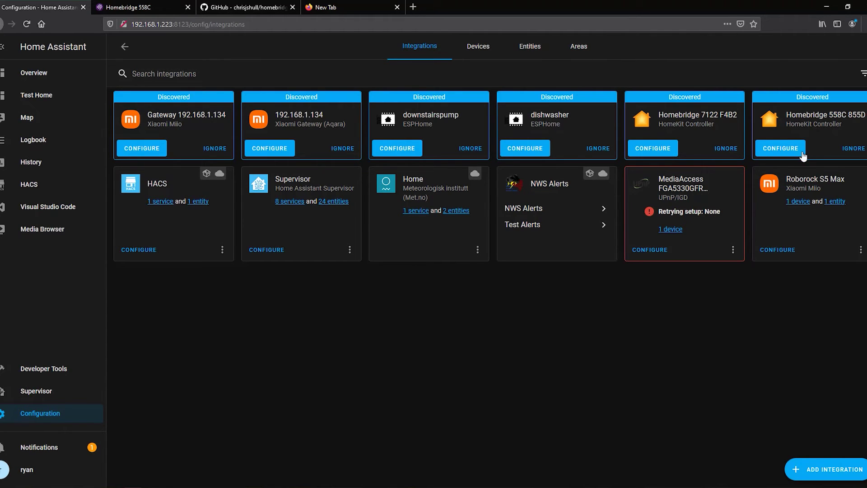
left_click(829, 469)
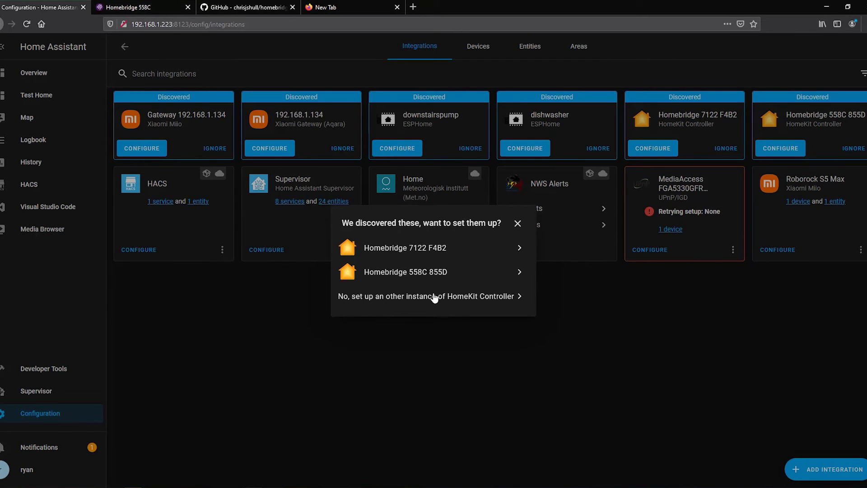
Pair the Homebridge 558C 855D bridge using the Homebridge pairing code, finishing without areas
left_click(362, 271)
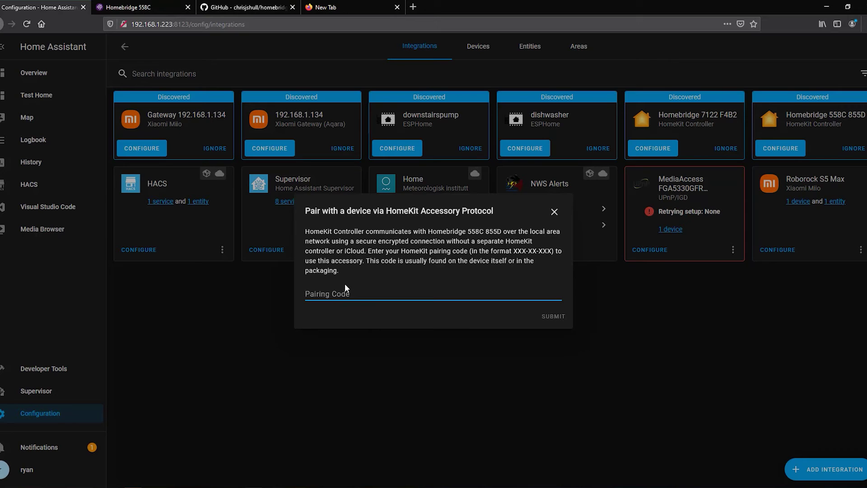
left_click(149, 7)
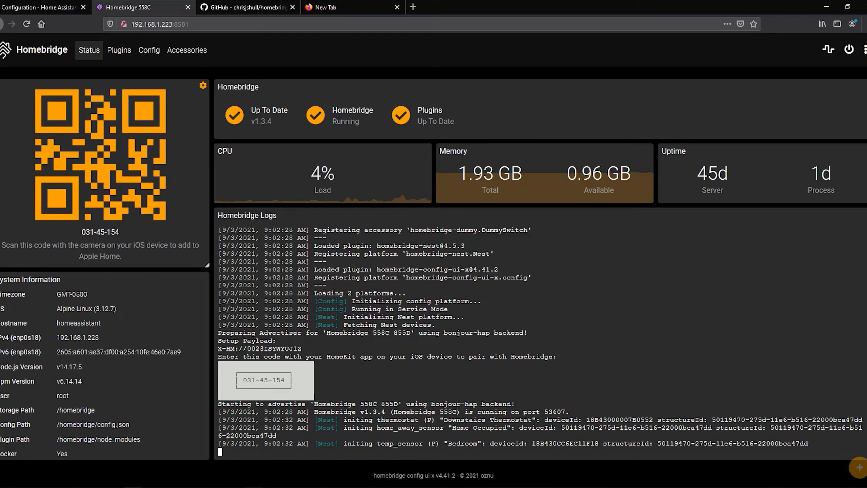
left_click(41, 8)
key("ctrl+v")
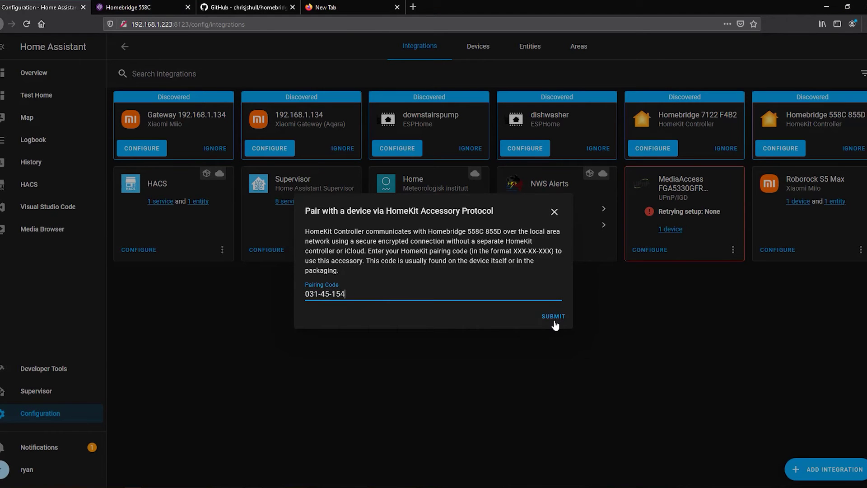
left_click(549, 318)
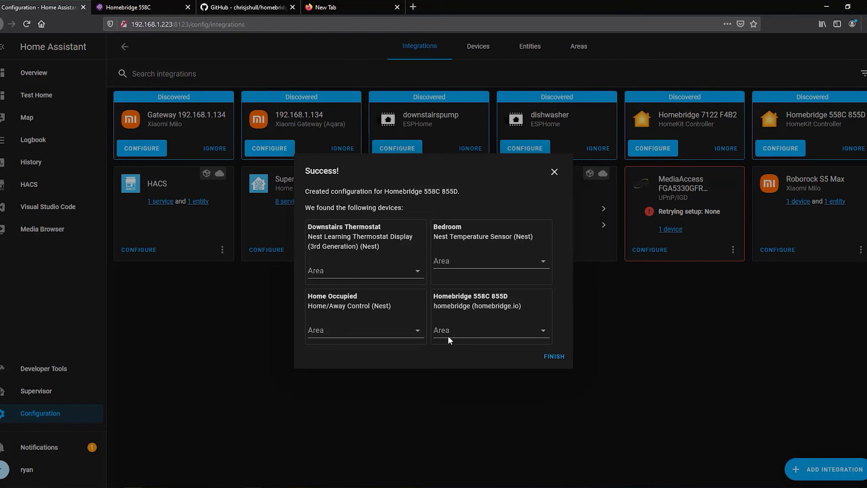
left_click(555, 358)
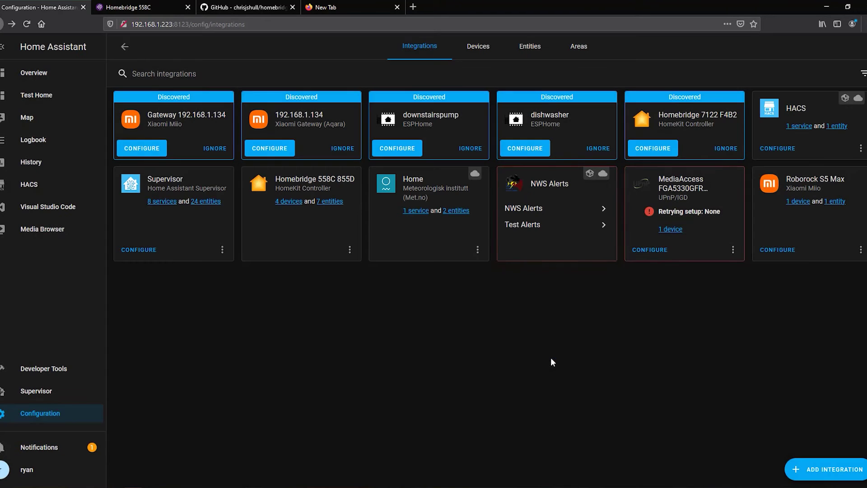
Add the Downstairs Thermostat's suggested cards to the Home view, then return to Overview
left_click(283, 202)
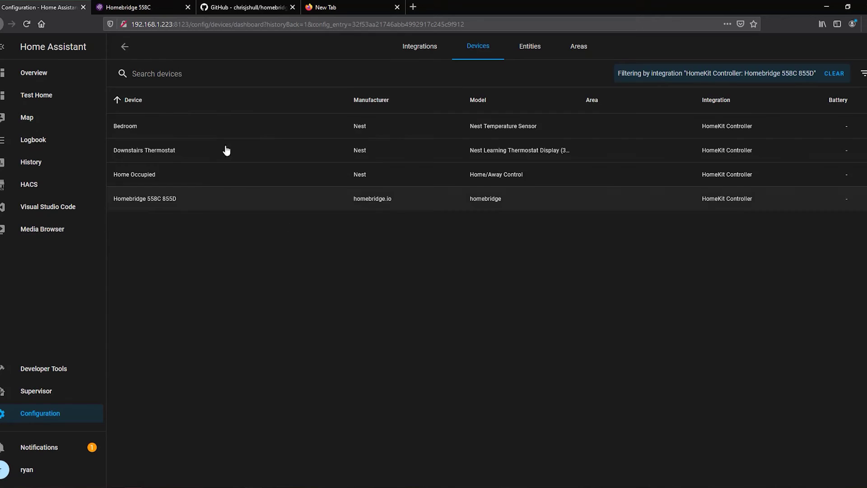
left_click(134, 149)
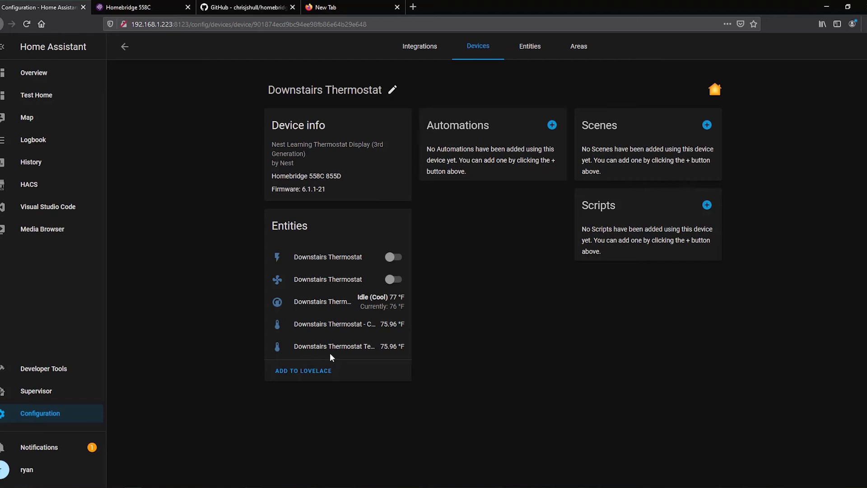
left_click(303, 369)
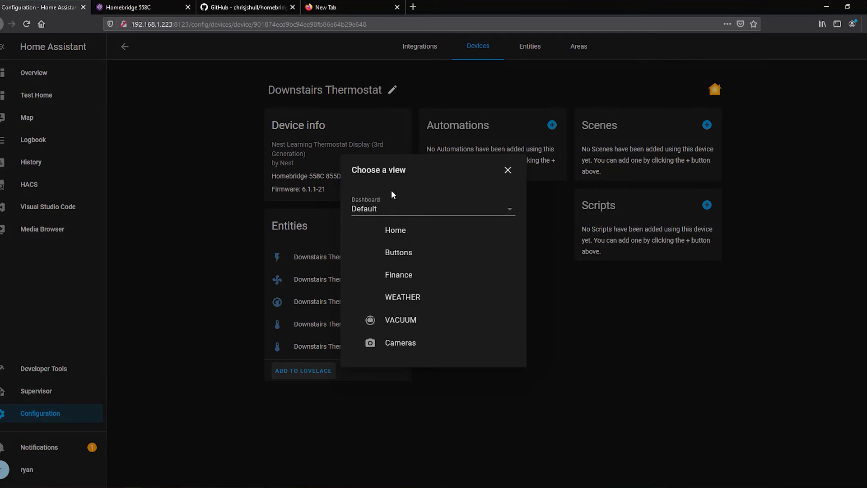
left_click(404, 235)
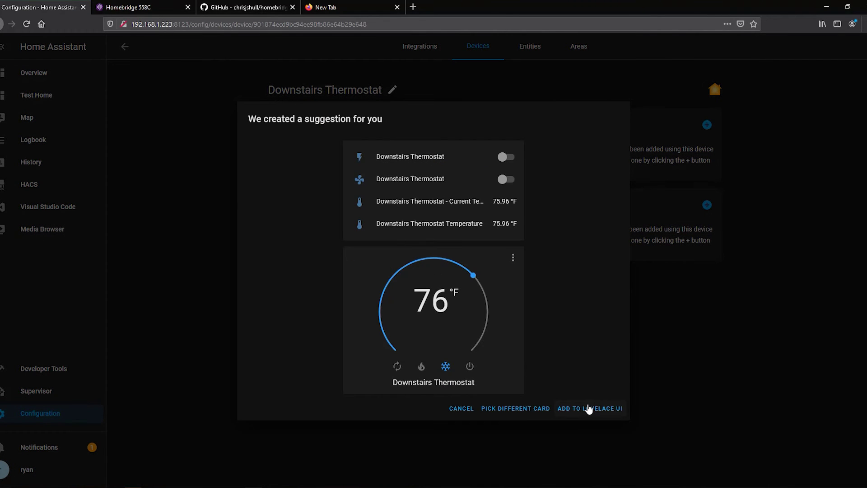
left_click(588, 409)
left_click(124, 47)
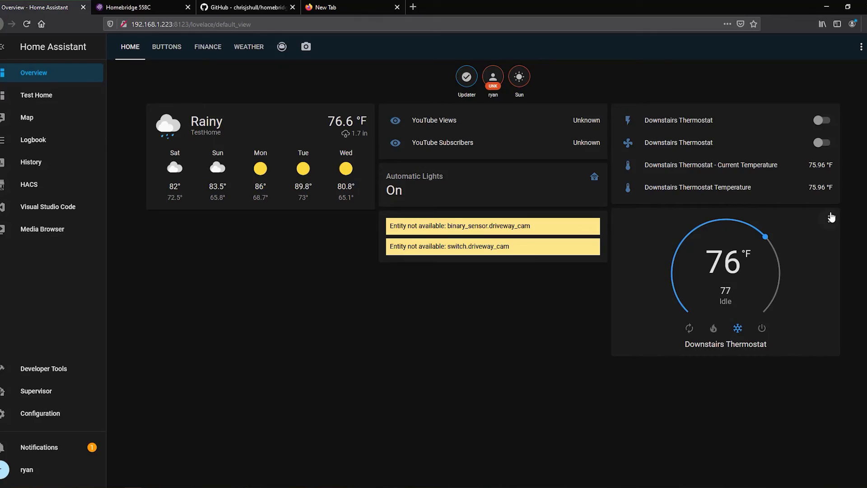
Open the Downstairs Thermostat details showing 77 °F target in Cool mode
left_click(832, 218)
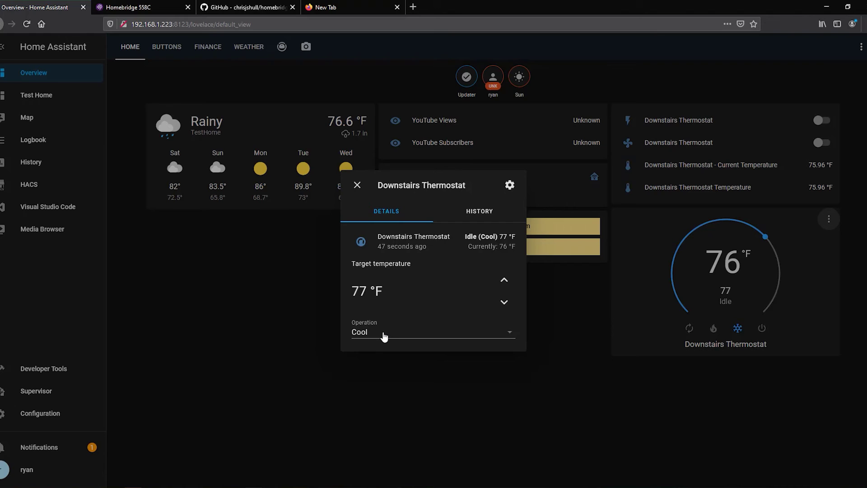
Toggle the first Downstairs Thermostat switch on and off to confirm it sets the 65–80 range
left_click(357, 185)
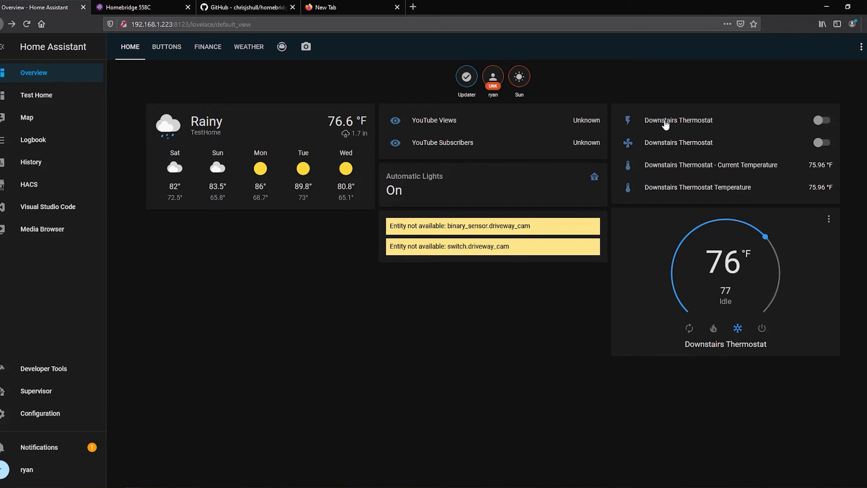
left_click(684, 125)
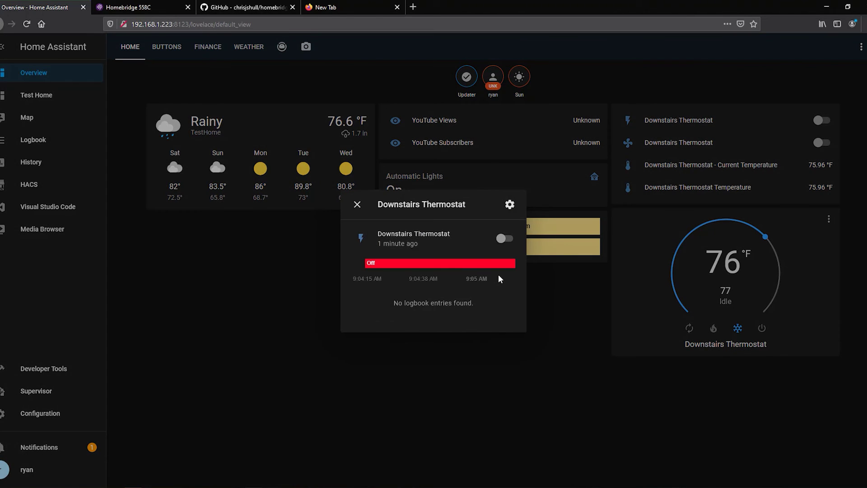
left_click(510, 204)
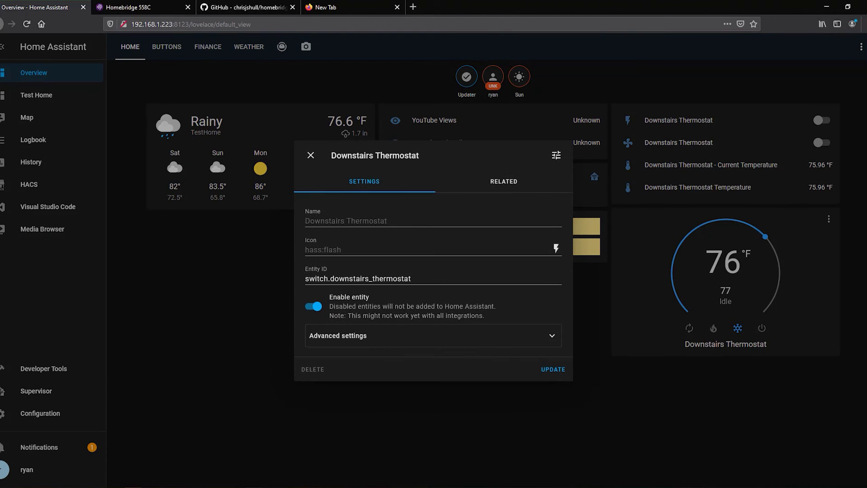
left_click(310, 154)
left_click(820, 122)
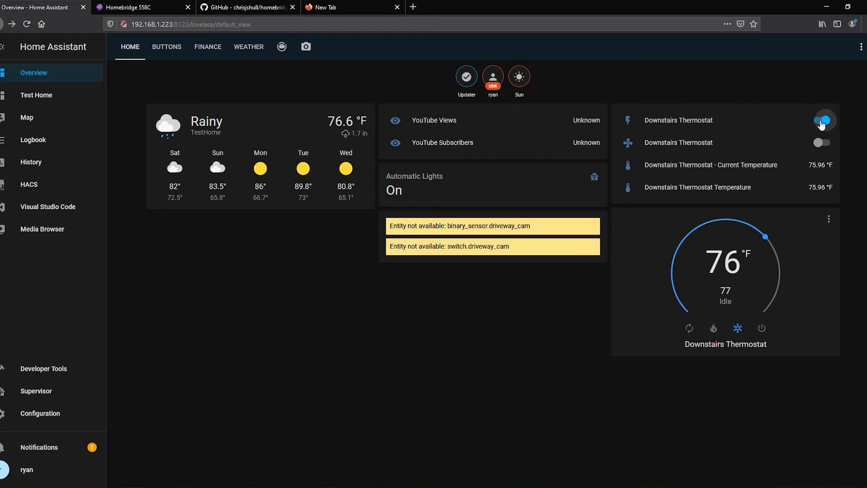
left_click(742, 333)
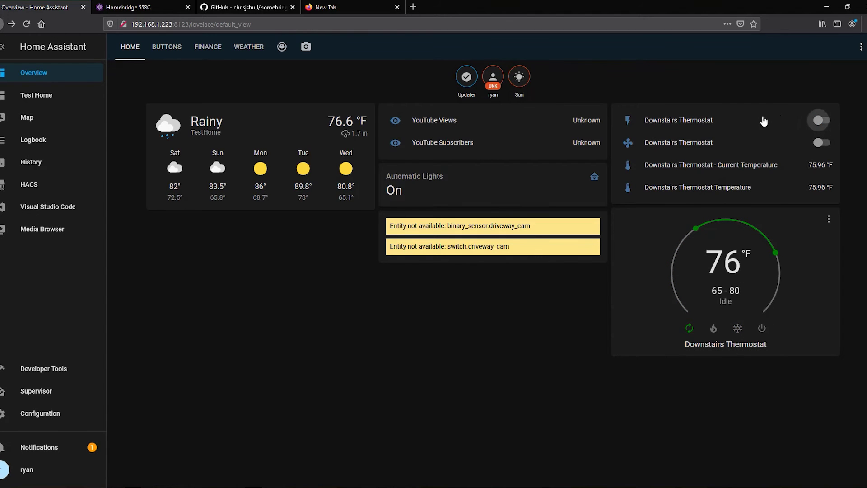
Rename switch.downstairs_thermostat to 'Thermostat Eco Mode' in its entity settings
left_click(725, 121)
left_click(509, 180)
left_click(373, 213)
type("Thermostat Eco Mode")
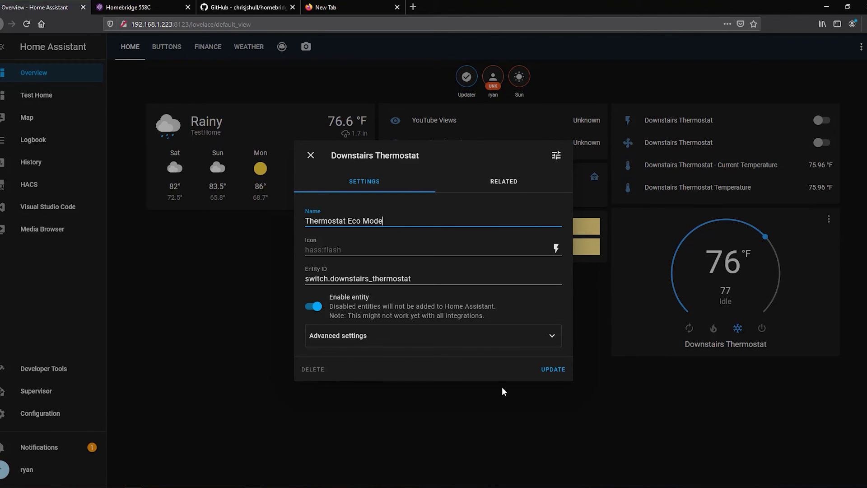
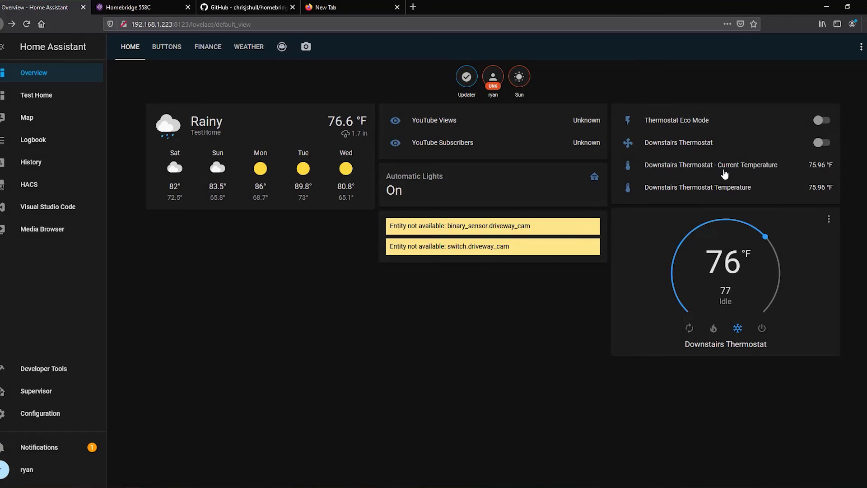
Check the current and Downstairs Thermostat temperature details on the Overview (75.96 °F)
left_click(723, 167)
left_click(357, 194)
left_click(707, 189)
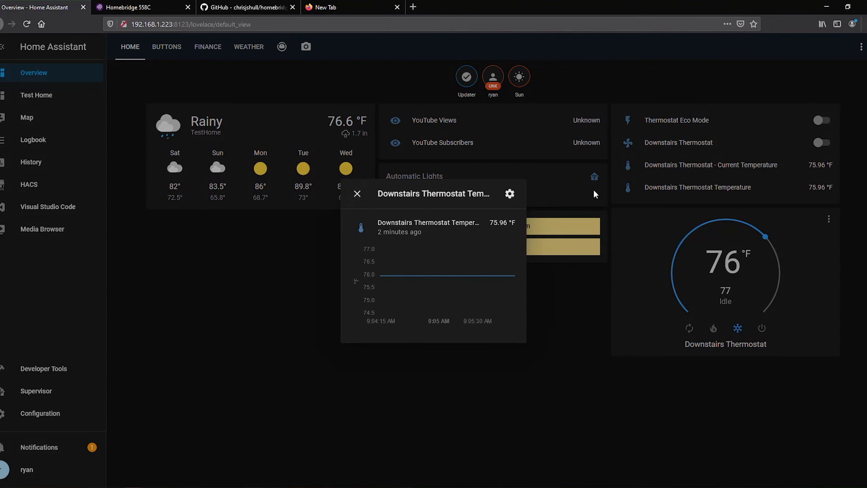
left_click(357, 194)
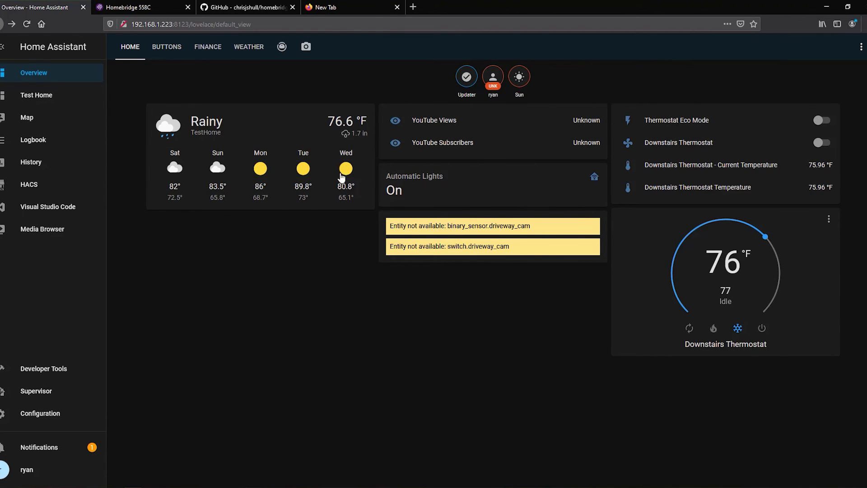
Browse the Homebridge 558C 855D integration's devices, viewing Home Occupied and Downstairs Thermostat
left_click(41, 417)
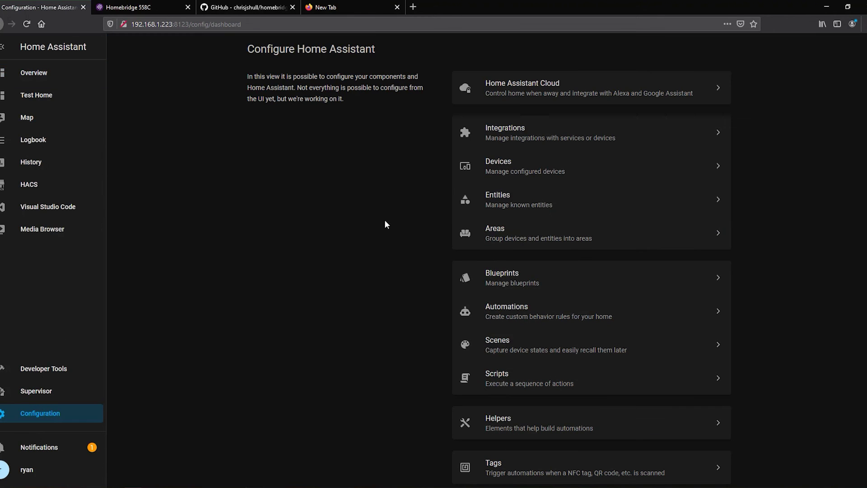
left_click(465, 134)
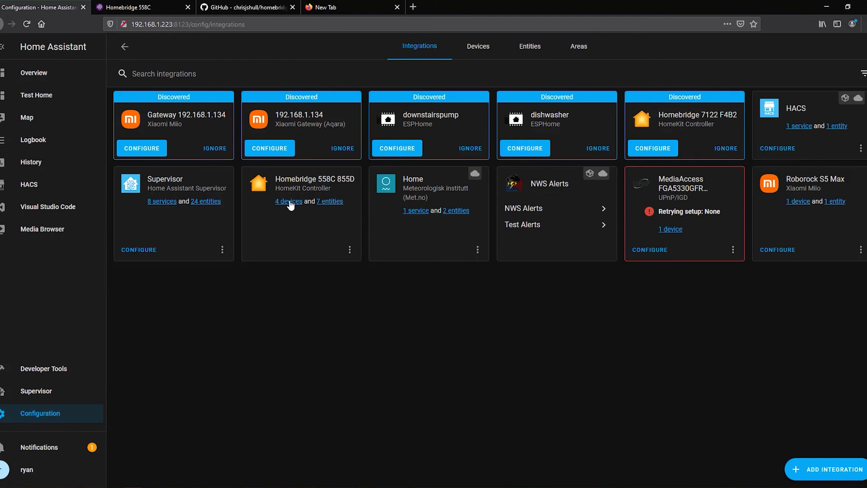
left_click(289, 202)
left_click(190, 172)
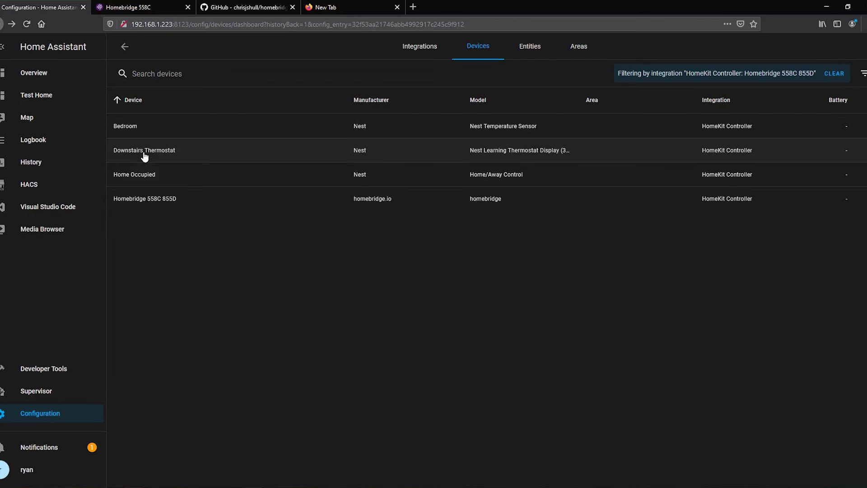
left_click(146, 150)
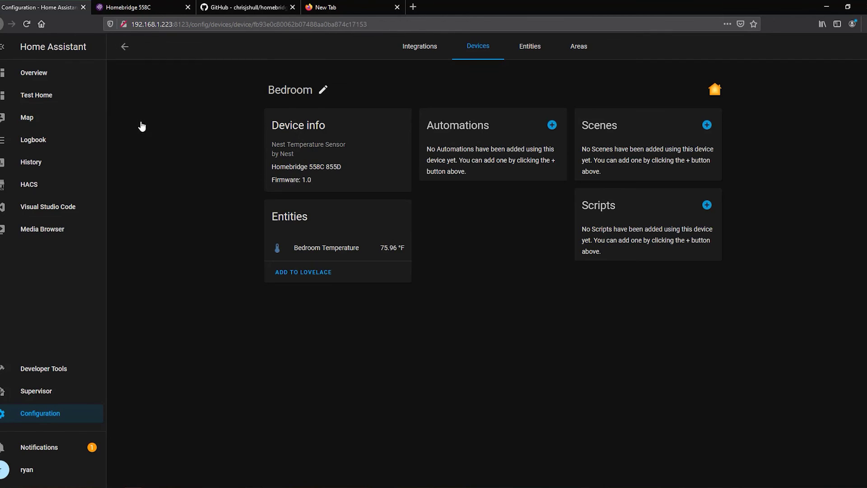
Add the Bedroom Temperature sensor as a card on the Home view, then return to Overview
left_click(320, 276)
left_click(447, 233)
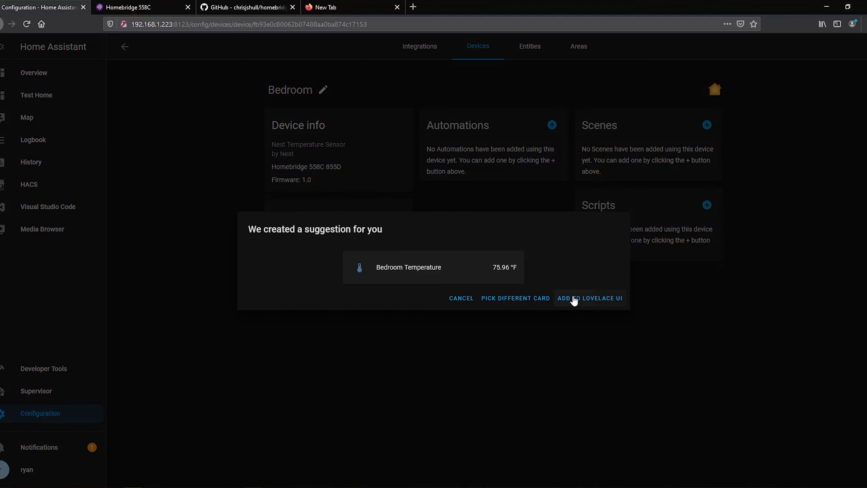
left_click(573, 298)
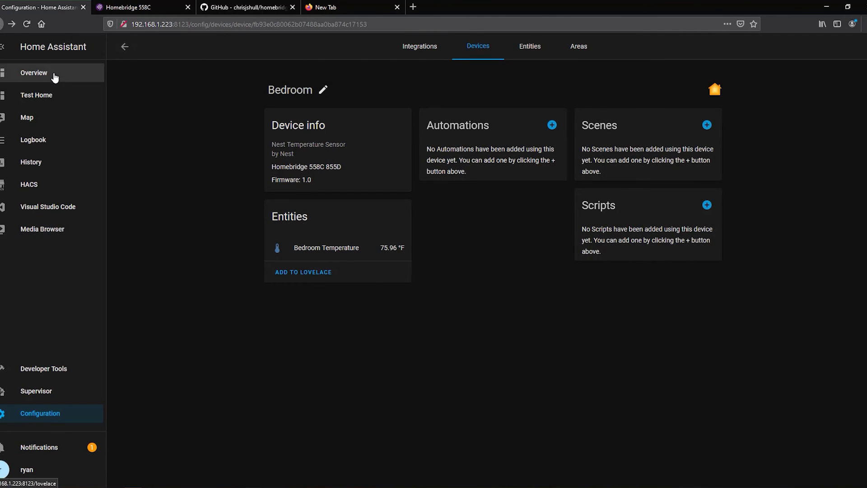
left_click(55, 78)
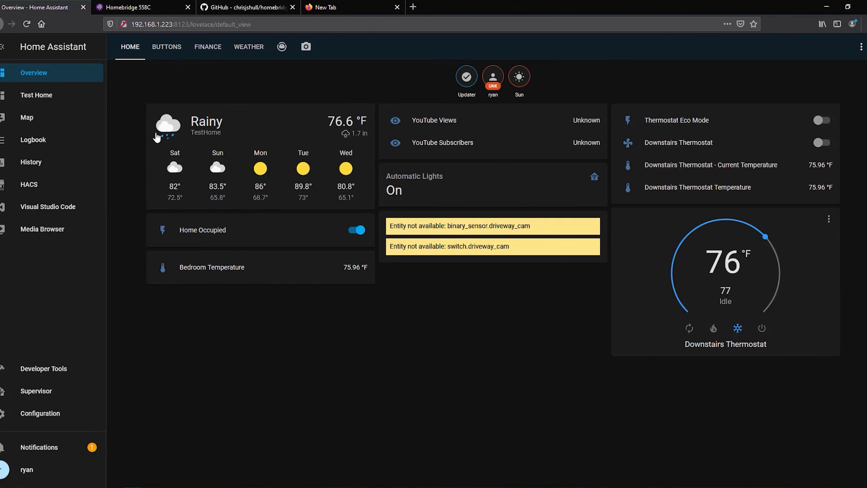
View the new Bedroom Temperature card's history, flat near 76 °F
left_click(225, 264)
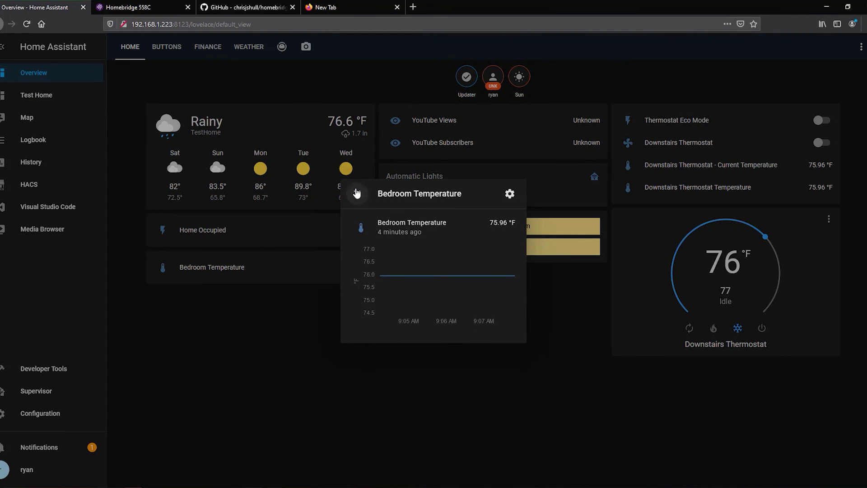
left_click(356, 193)
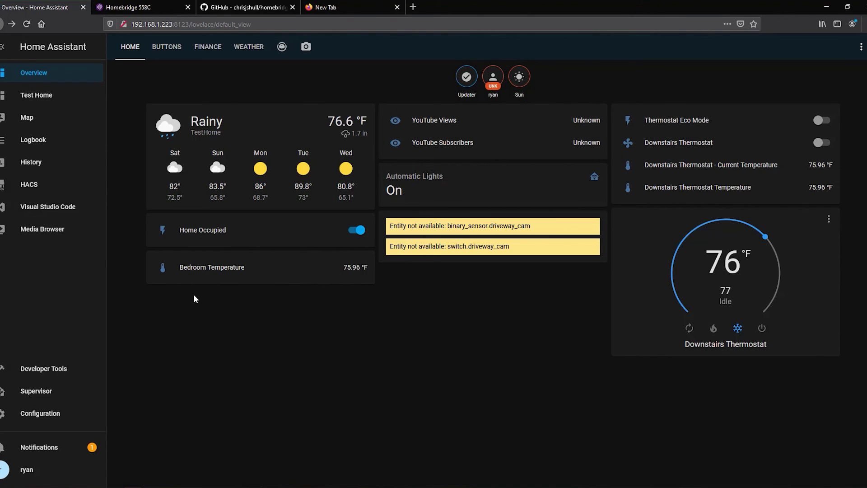